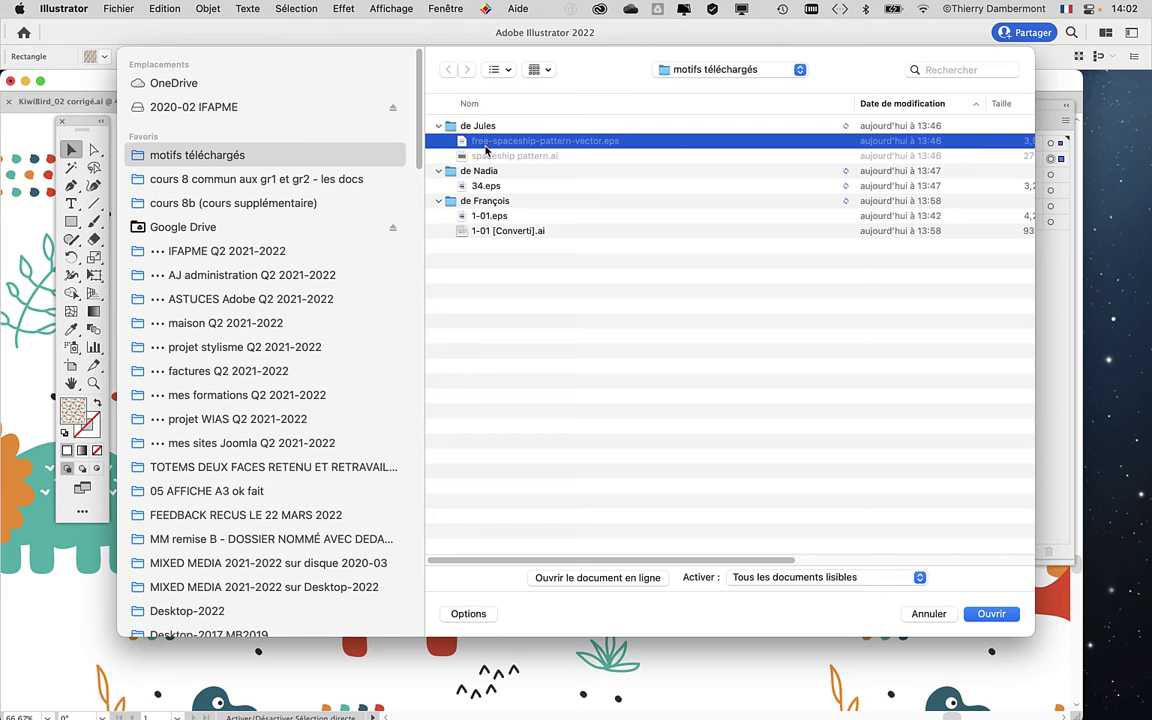
# - Open free-spaceship-pattern-vector.eps, dismiss the 9-slice prompt, and toggle Outline/Preview view
pyautogui.click(993, 614)
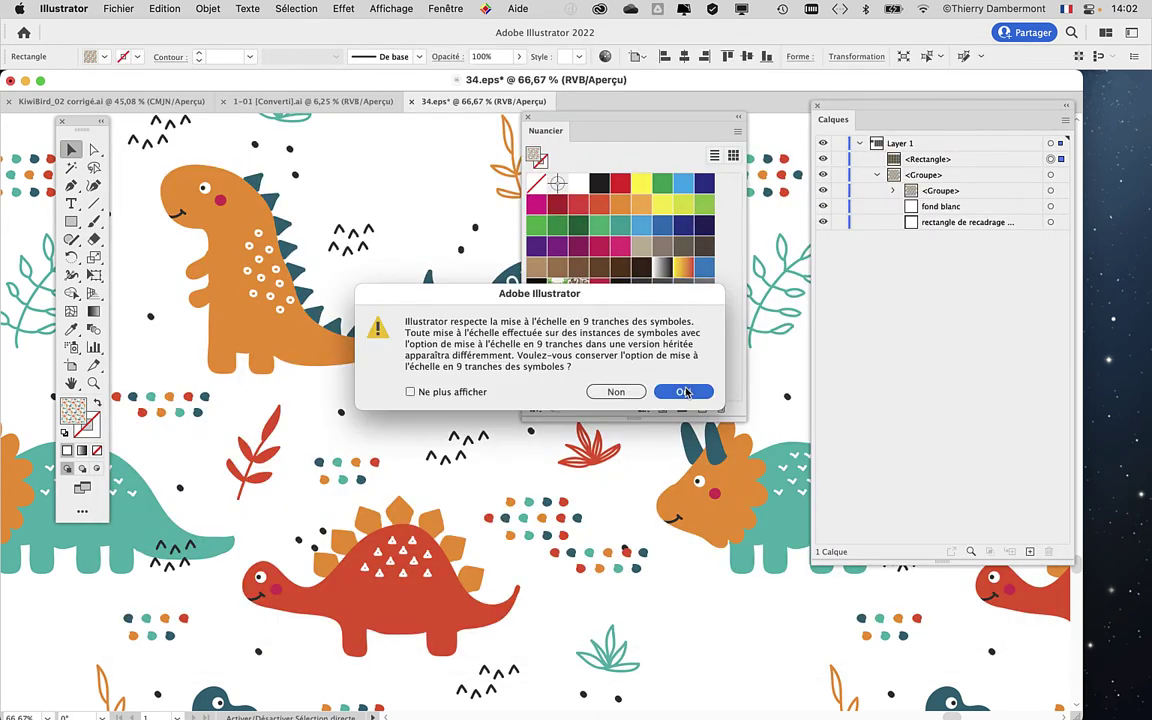
pyautogui.click(684, 392)
pyautogui.moveTo(560, 117); pyautogui.dragTo(702, 307)
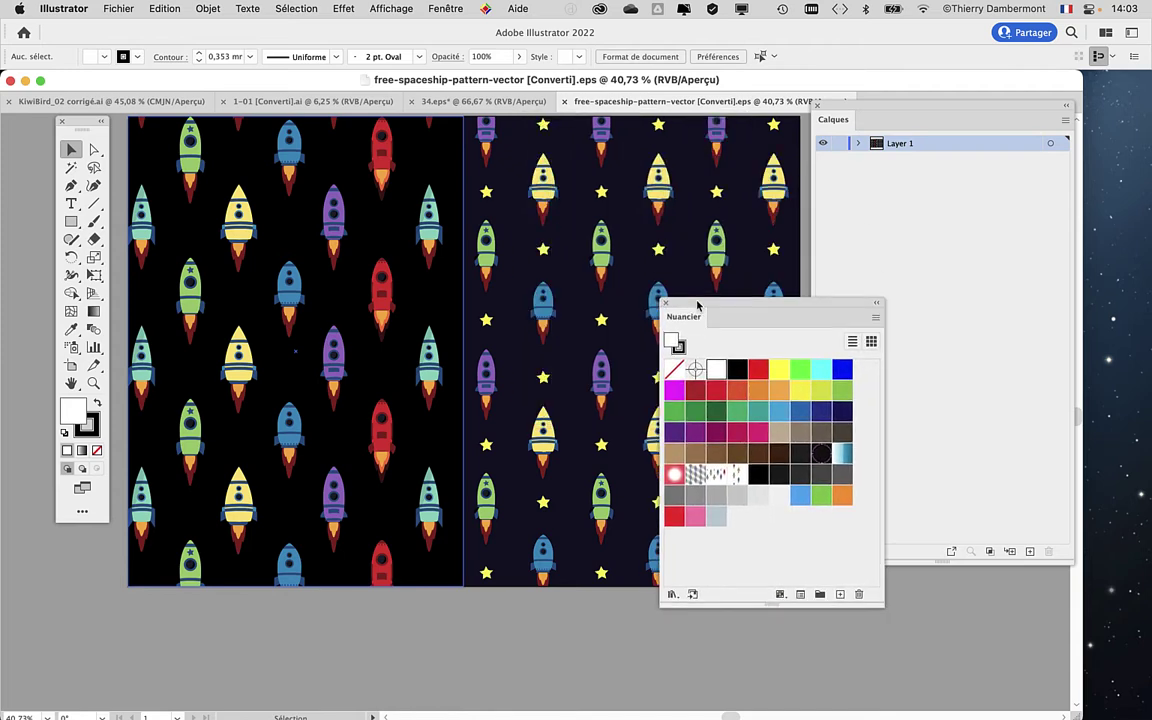
pyautogui.press('super+minus')
pyautogui.press('super+minus')
pyautogui.press('super+y')
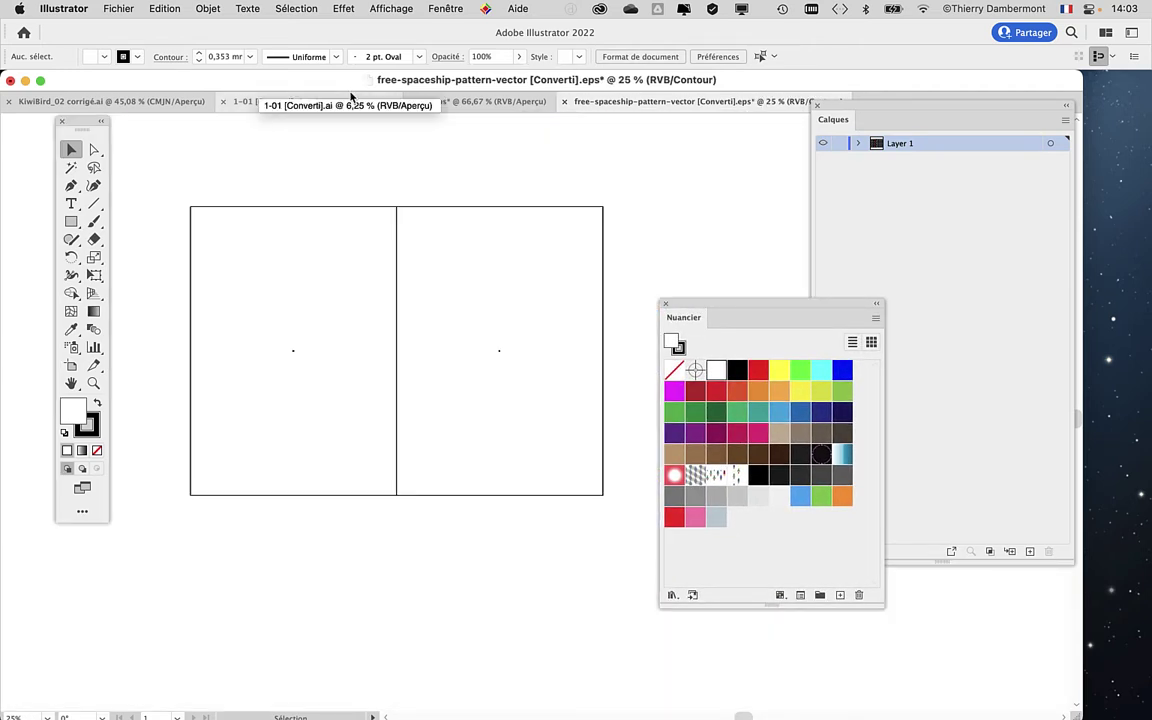
pyautogui.press('super+y')
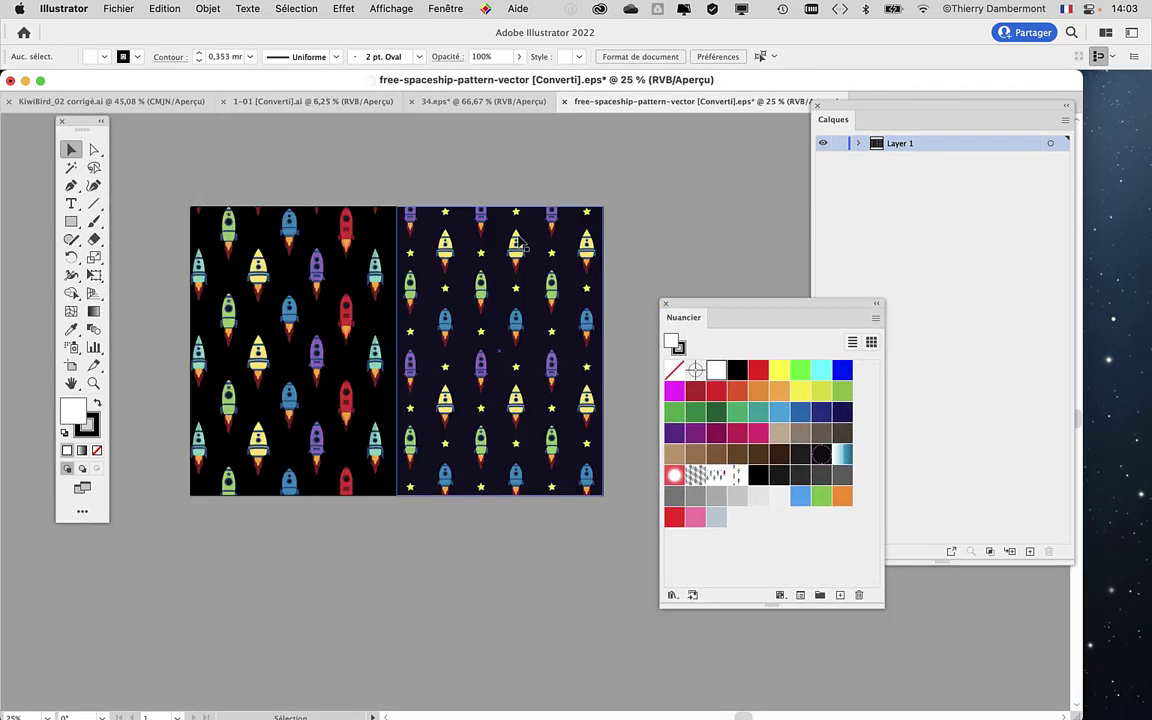
# - Zoom and pan around the two rocket pattern tiles to inspect them
pyautogui.scroll(3, 517, 245)
pyautogui.scroll(3, 517, 245)
pyautogui.scroll(2, 517, 245)
pyautogui.scroll(3, 517, 245)
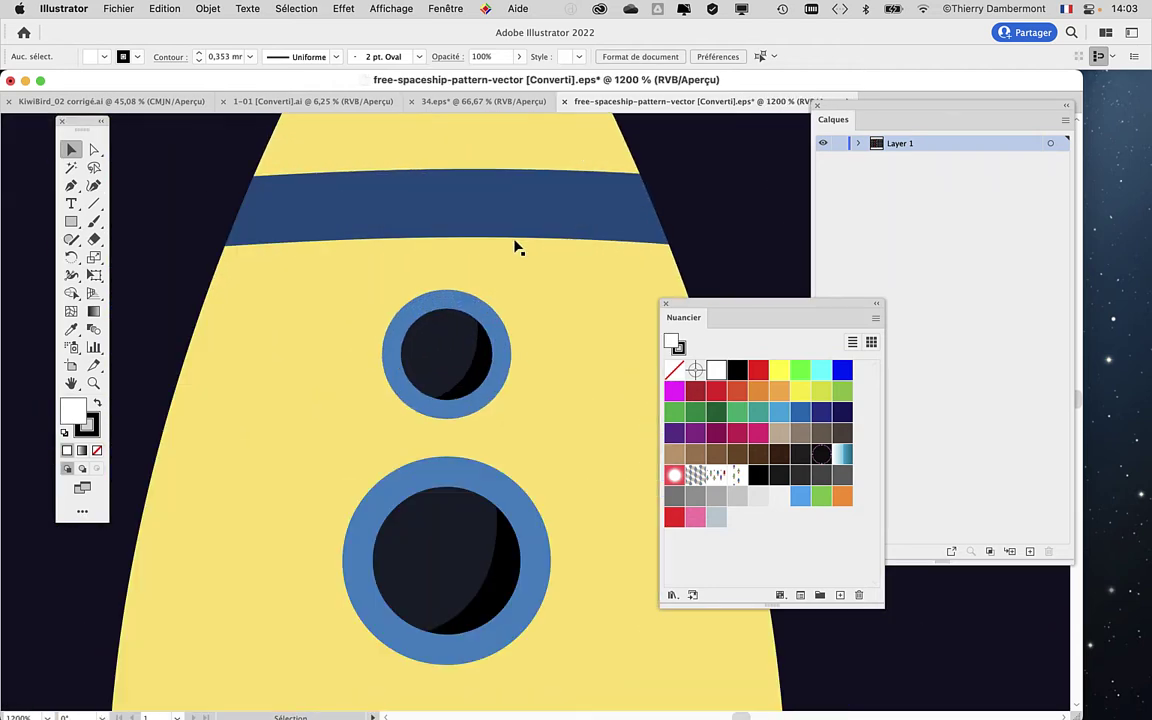
pyautogui.scroll(3, 517, 245)
pyautogui.scroll(2, 517, 245)
pyautogui.scroll(2, 517, 245)
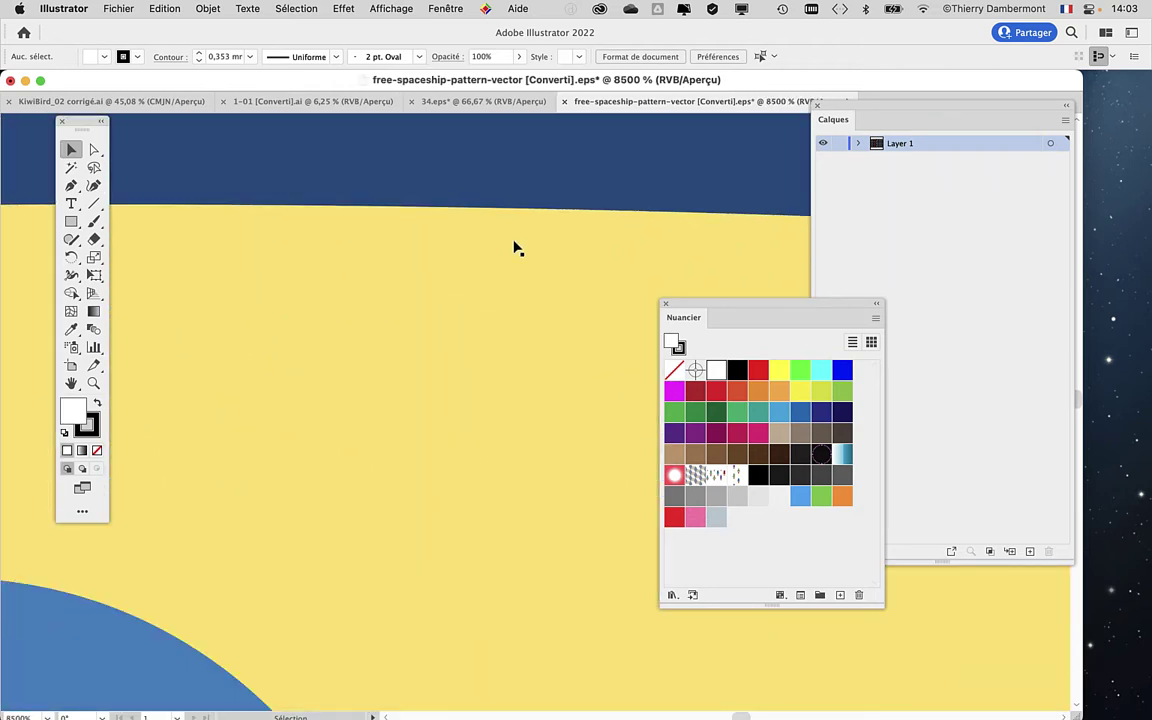
pyautogui.scroll(1, 515, 245)
pyautogui.scroll(-1, 515, 248)
pyautogui.scroll(-3, 515, 248)
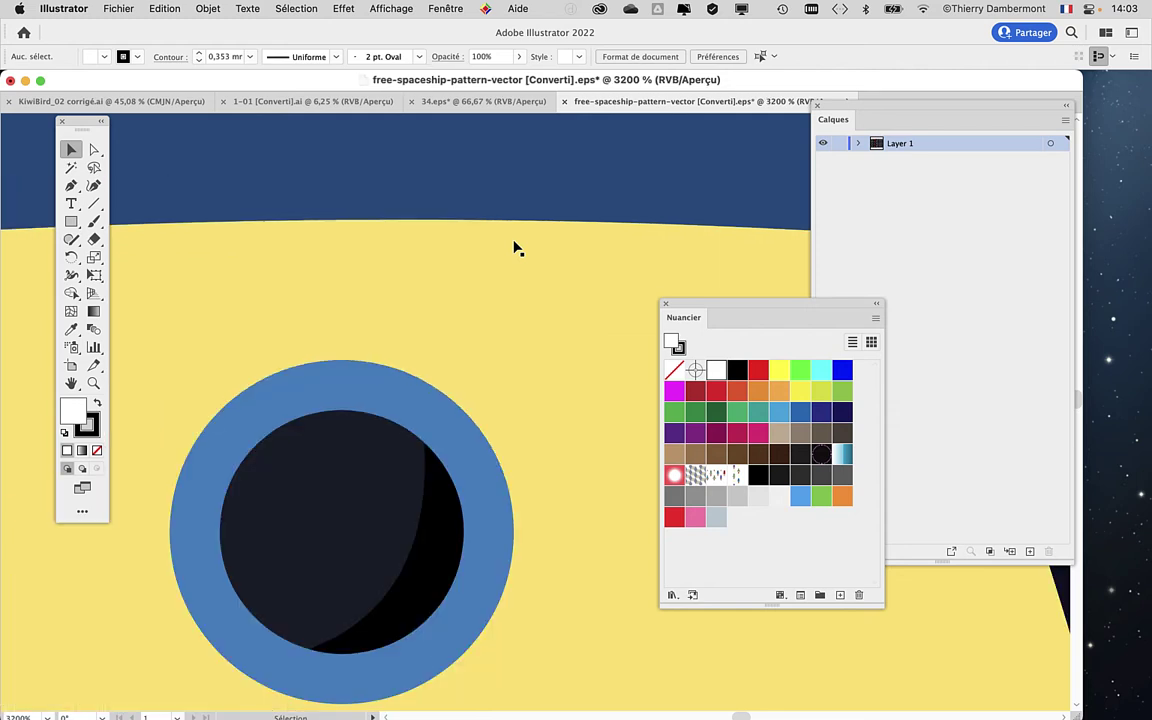
pyautogui.scroll(2, 390, 492)
pyautogui.scroll(2, 390, 490)
pyautogui.scroll(-3, 390, 490)
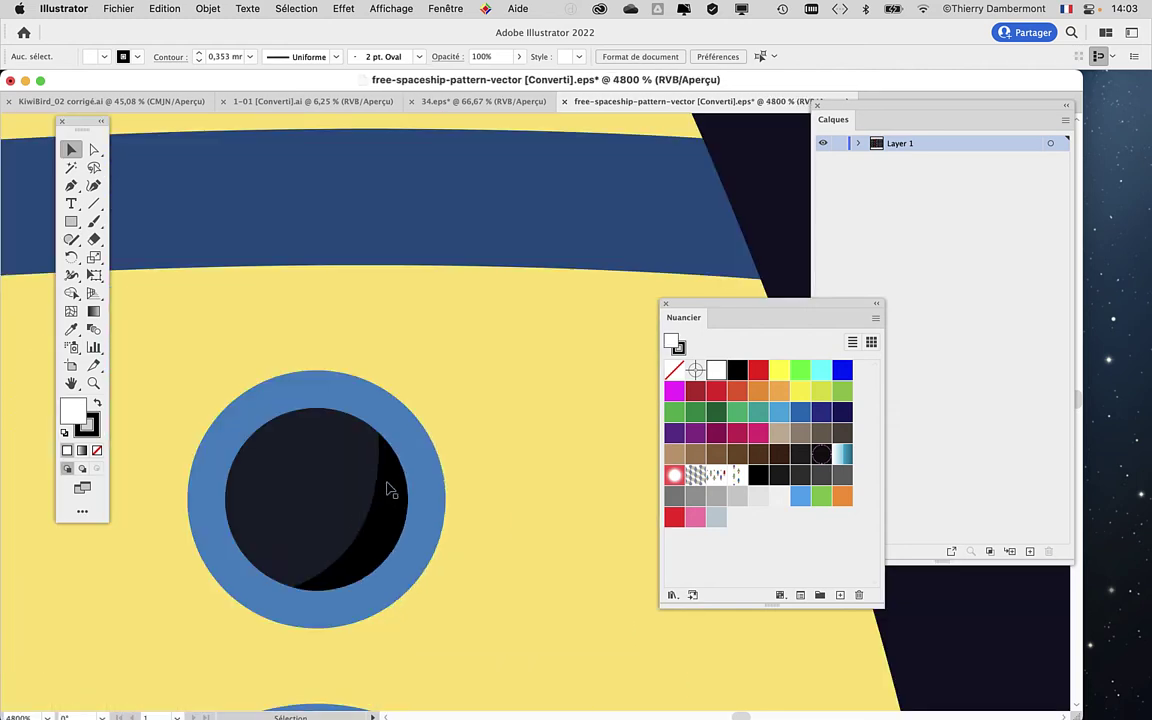
pyautogui.scroll(-4, 390, 490)
pyautogui.scroll(-4, 390, 487)
pyautogui.scroll(-2, 390, 487)
pyautogui.scroll(-2, 390, 487)
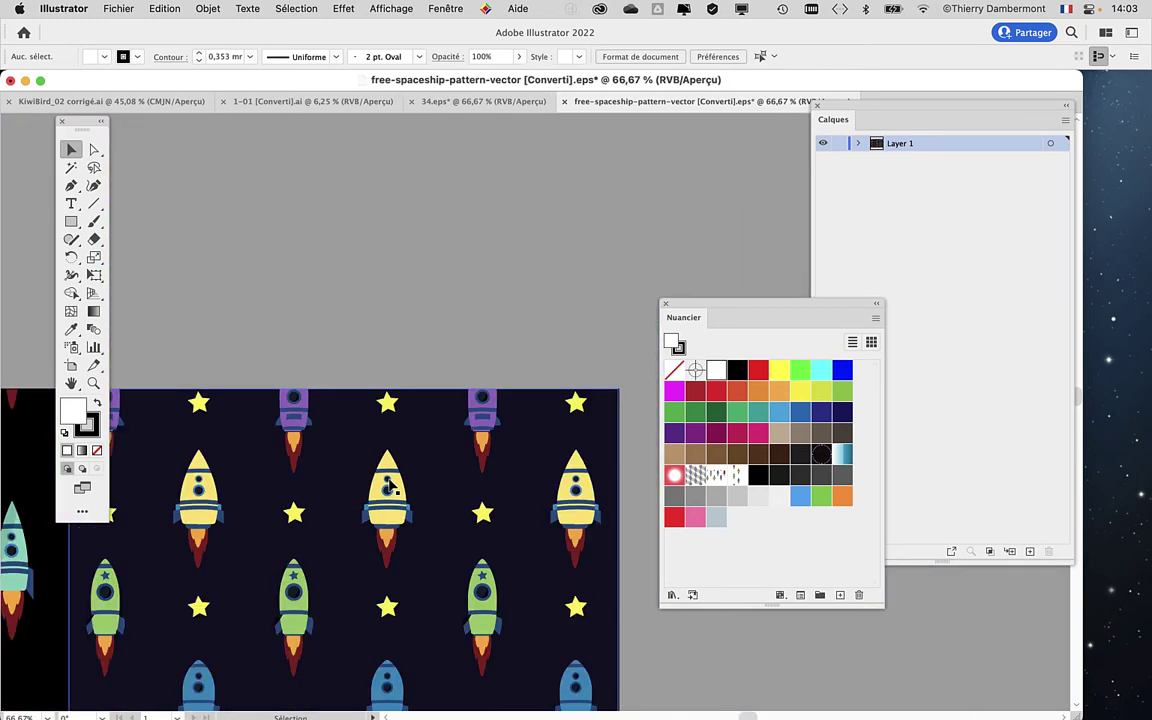
pyautogui.scroll(-1, 390, 485)
pyautogui.scroll(-1, 390, 486)
pyautogui.moveTo(390, 486); pyautogui.dragTo(604, 250)
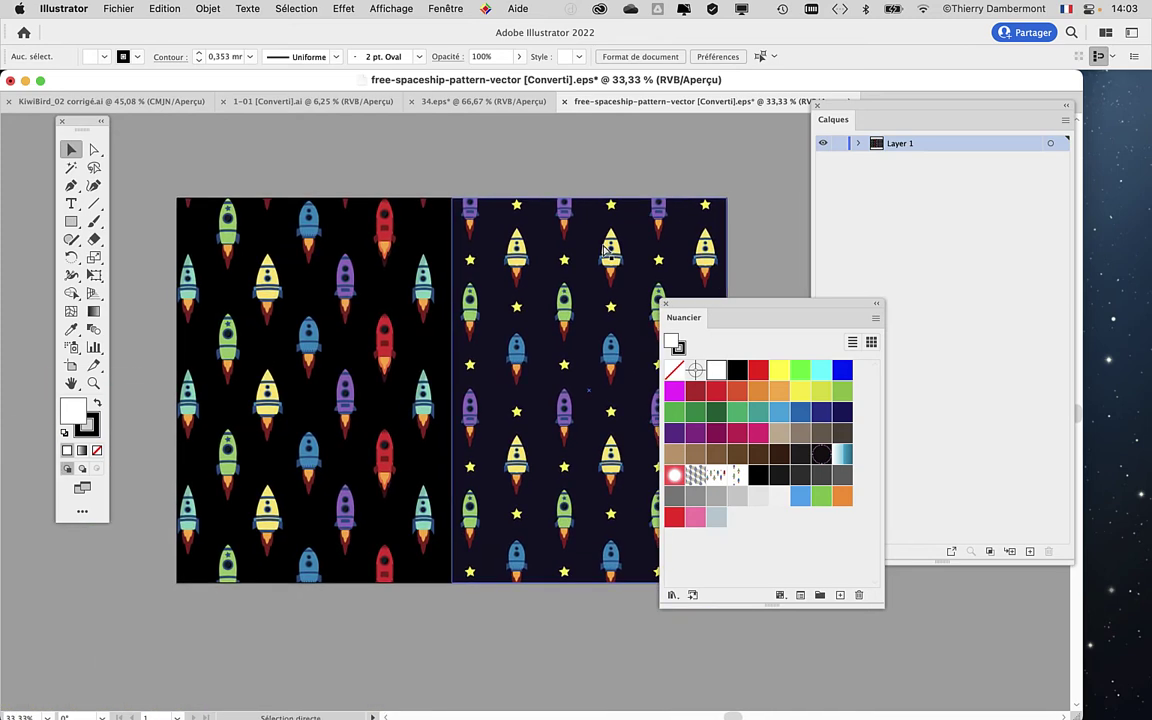
pyautogui.hotkey('ctrl', 'y')
pyautogui.hotkey('ctrl', 'y')
pyautogui.moveTo(704, 317); pyautogui.dragTo(802, 390)
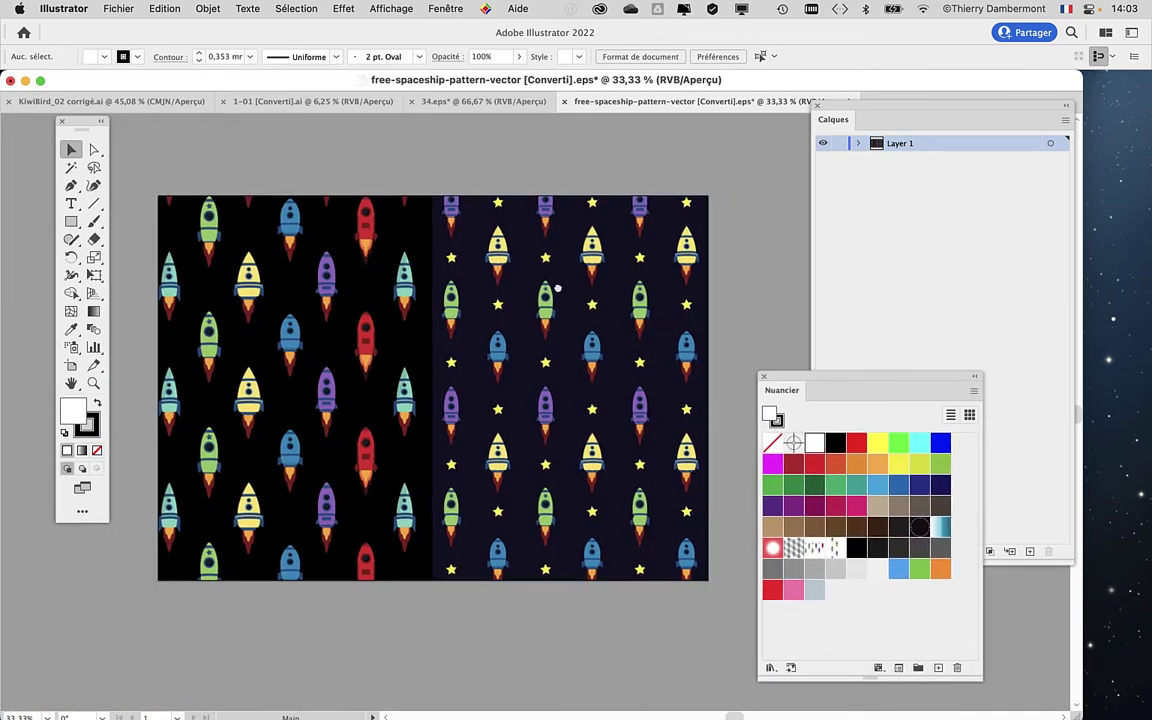
# - Set the Layers panel row thumbnail size to a custom 60 pixels
pyautogui.click(1065, 119)
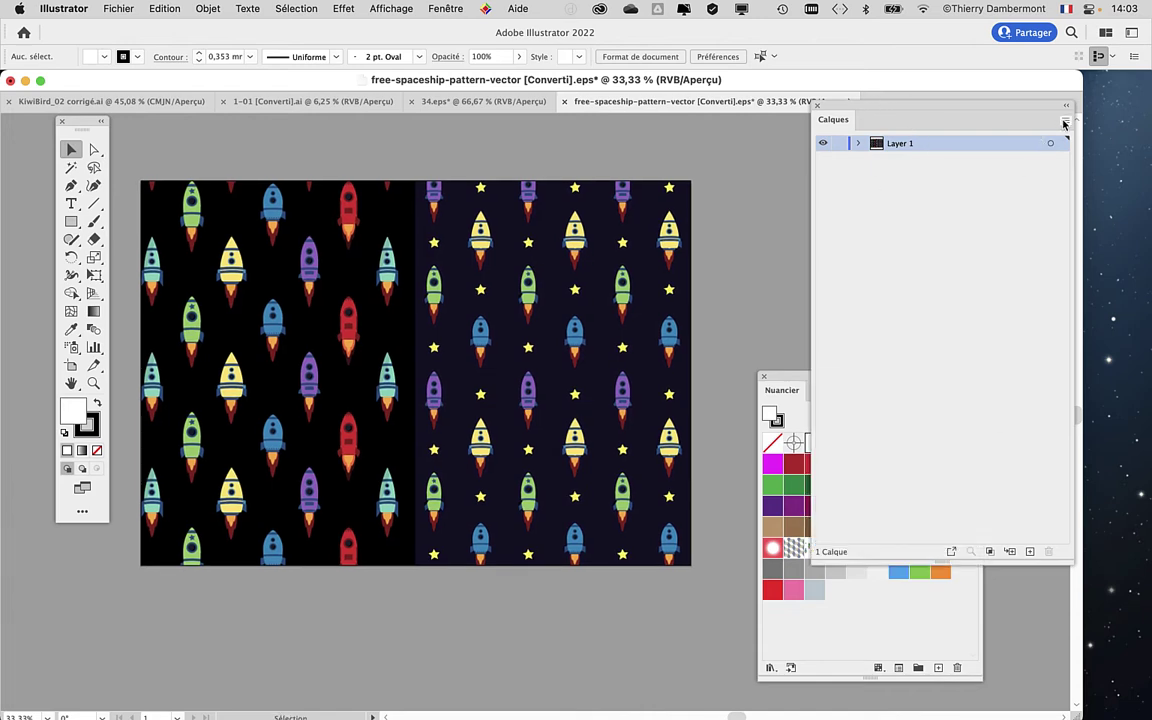
pyautogui.press('Escape')
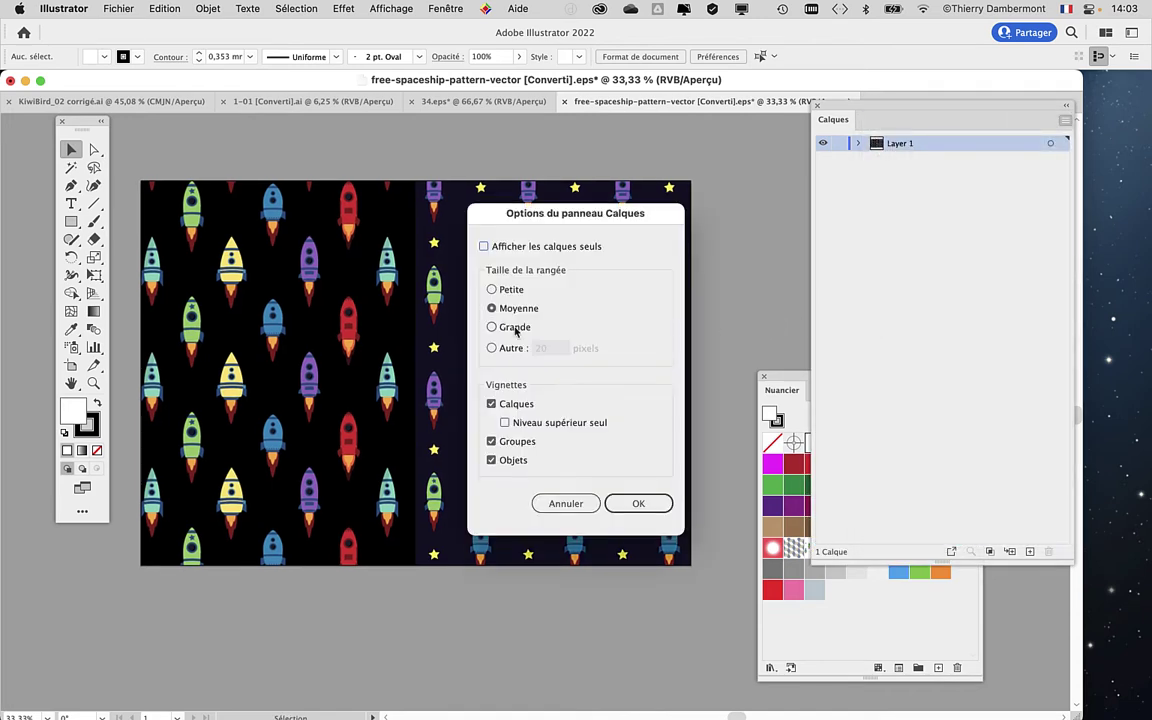
pyautogui.click(527, 345)
pyautogui.write('6')
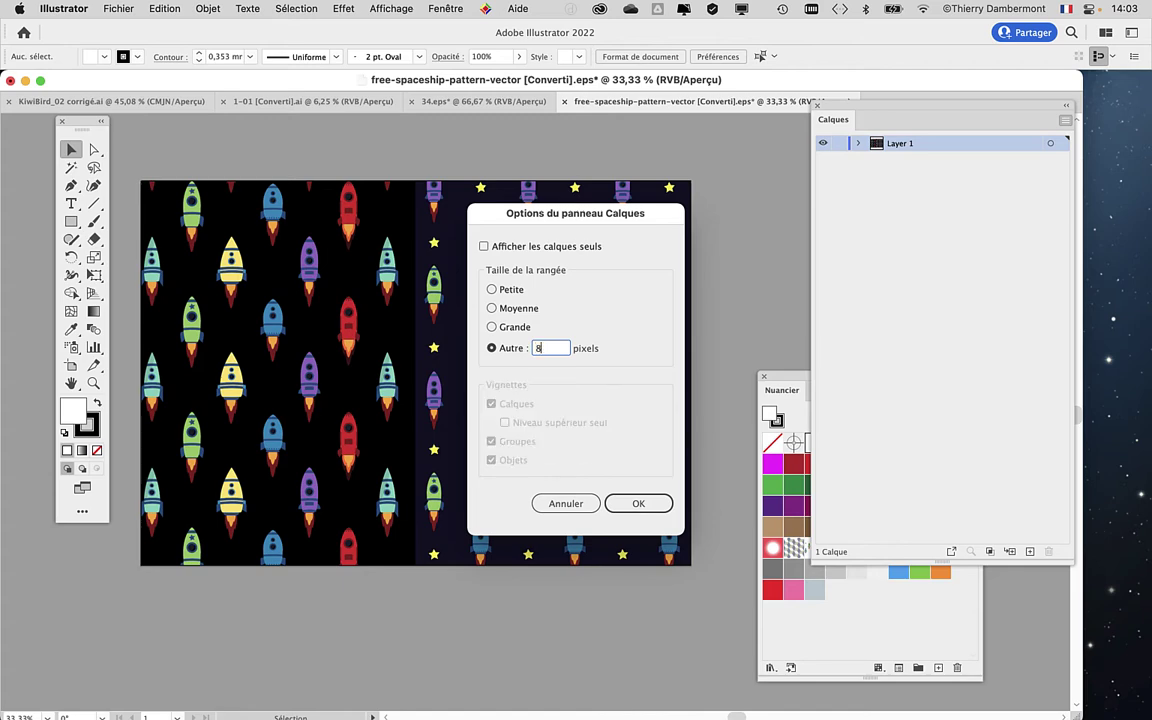
pyautogui.write('0')
pyautogui.press('Return')
# - Expand Layer 1 to show its five path sublayers and target the middle one
pyautogui.click(866, 215)
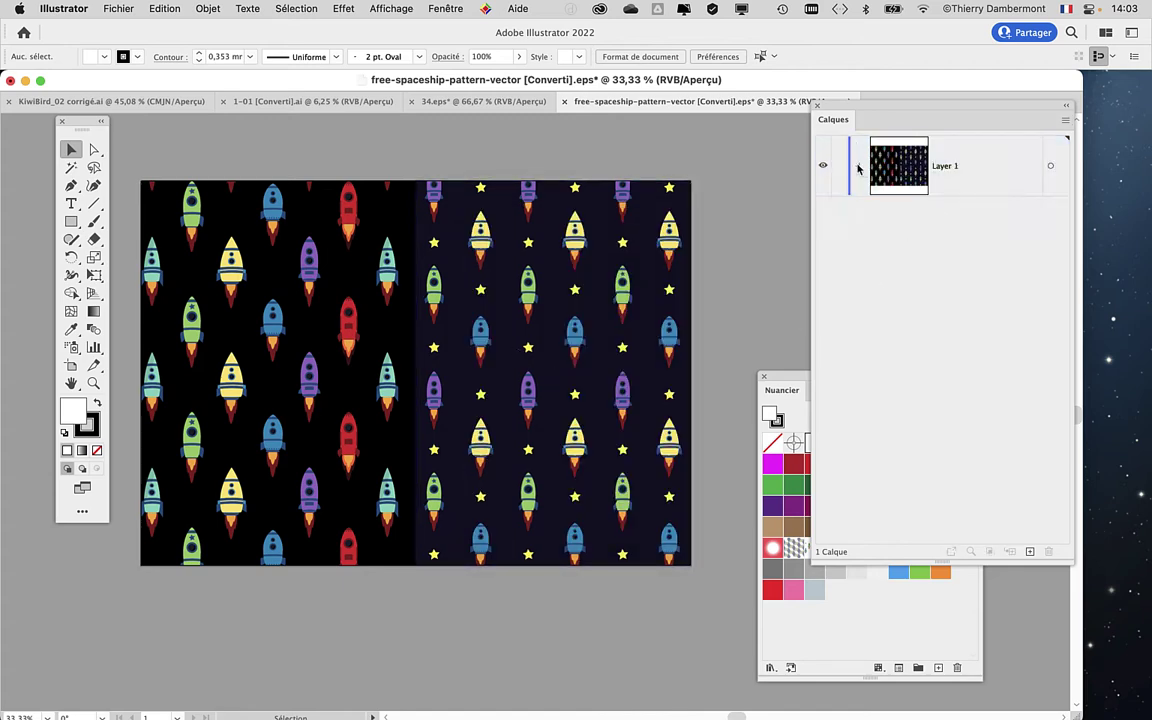
pyautogui.click(858, 168)
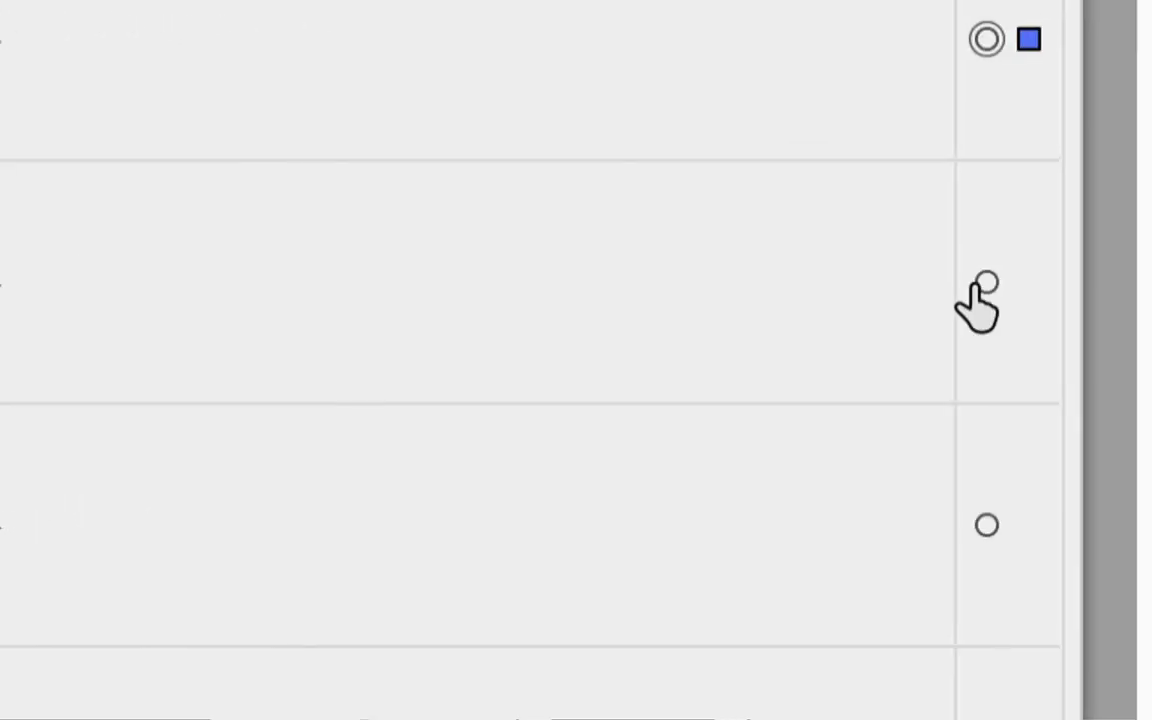
pyautogui.click(1110, 270)
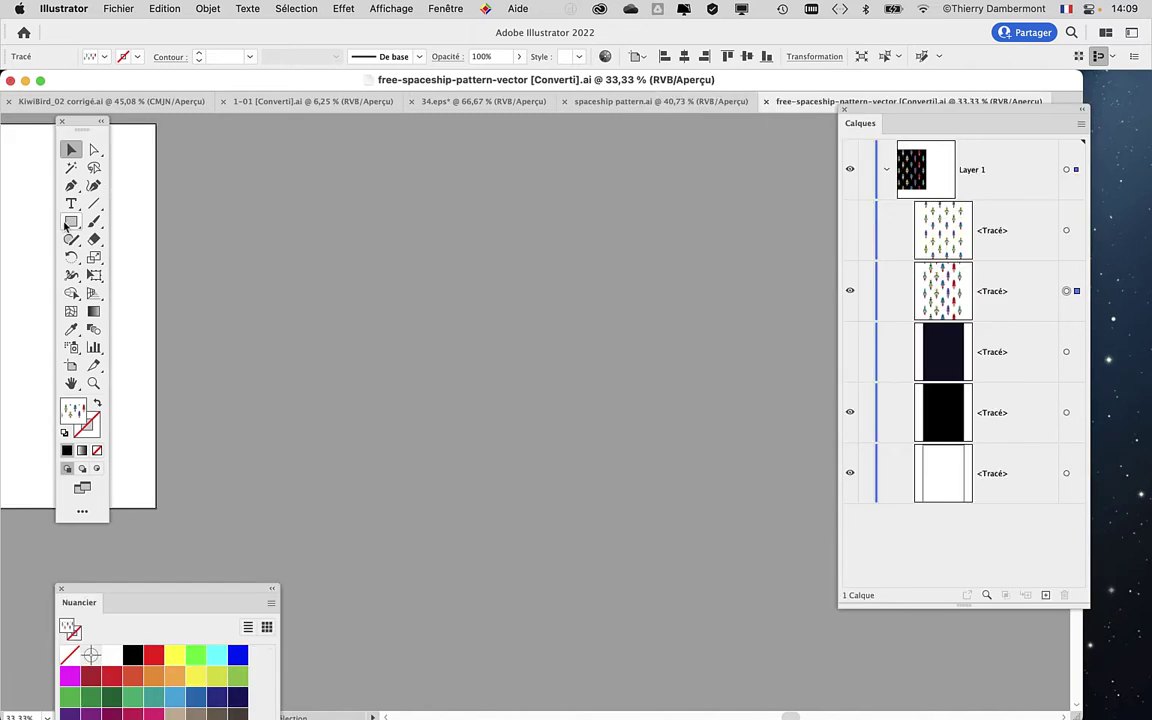
# - Draw a large rectangle on the canvas and bring the Swatches panel beside it
pyautogui.moveTo(212, 186)
pyautogui.mouseDown()
pyautogui.moveTo(688, 577)
pyautogui.moveTo(795, 588)
pyautogui.mouseUp()
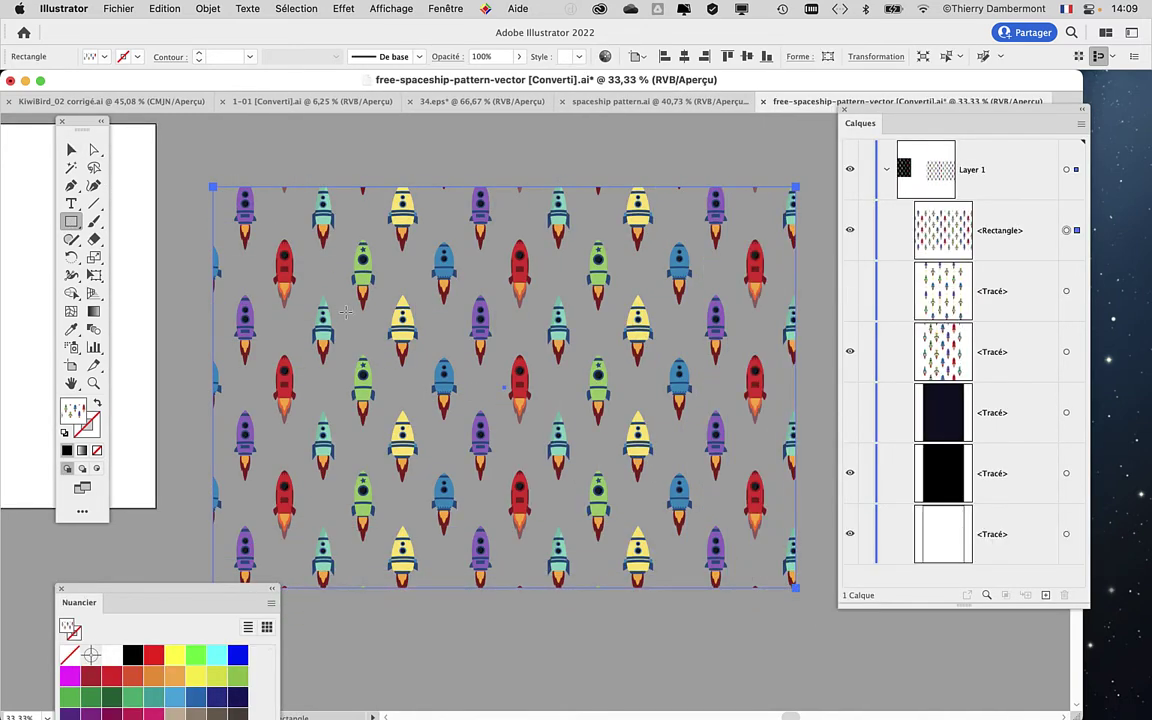
pyautogui.scroll(-1, 346, 312)
pyautogui.scroll(-1, 350, 312)
pyautogui.scroll(-2, 352, 330)
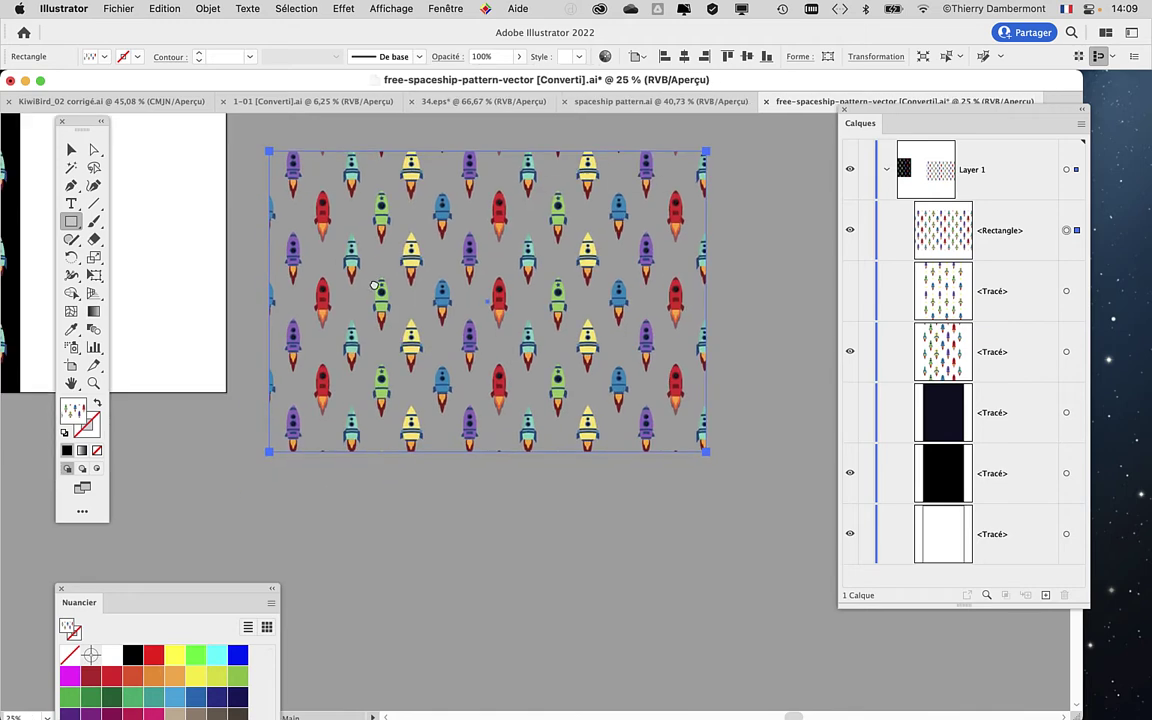
pyautogui.moveTo(171, 592); pyautogui.dragTo(728, 153)
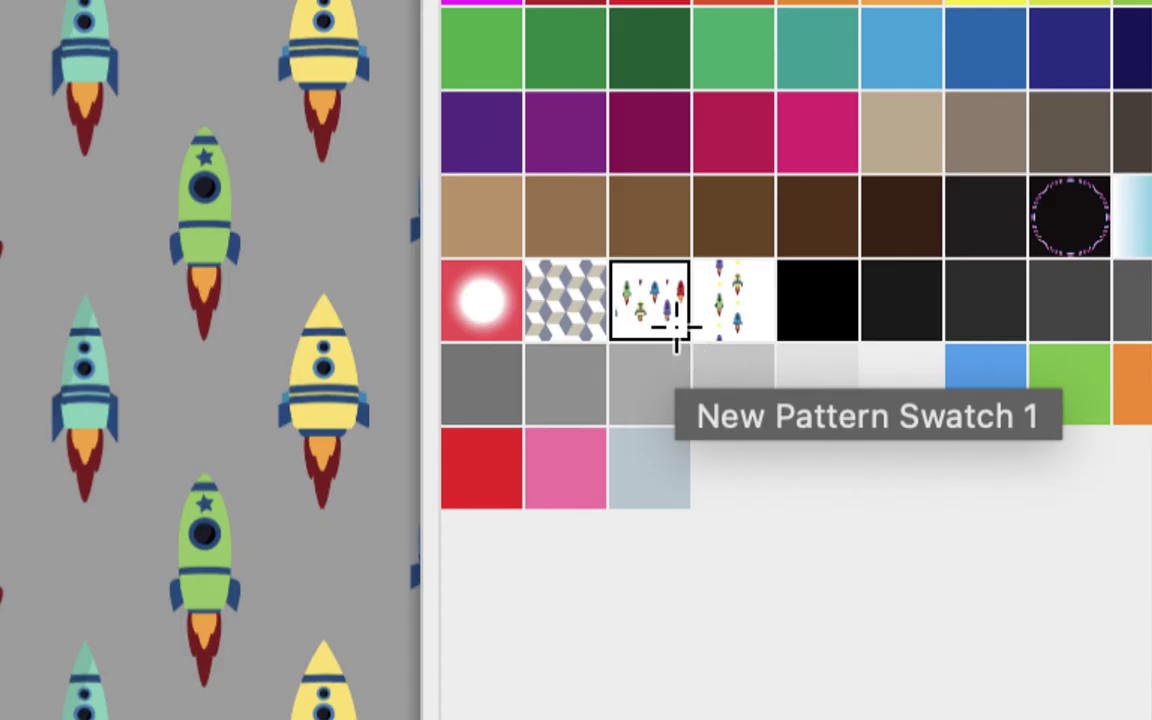
# - Fill the rectangle with the rocket pattern swatch New Pattern Swatch 1
pyautogui.click(712, 325)
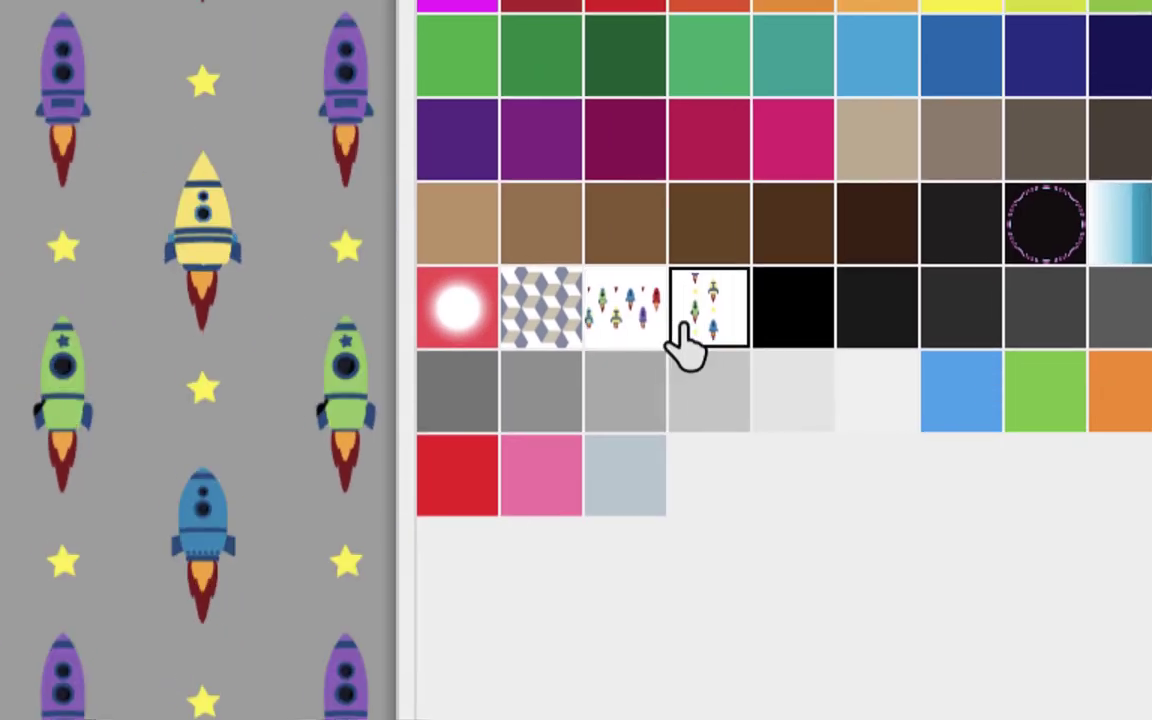
pyautogui.click(650, 325)
pyautogui.click(685, 325)
pyautogui.click(650, 325)
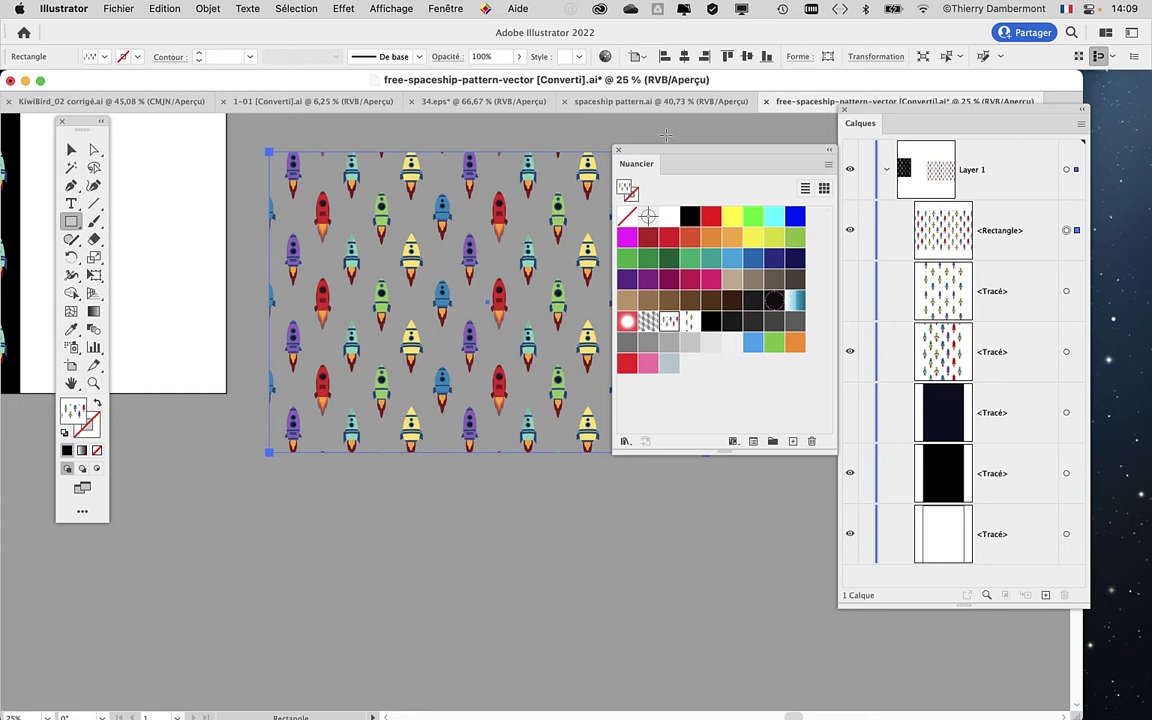
# - Move the Swatches panel to the bottom-left, recenter the rocket rectangle, and open the Window menu
pyautogui.moveTo(661, 153)
pyautogui.mouseDown()
pyautogui.moveTo(279, 464)
pyautogui.moveTo(153, 548)
pyautogui.mouseUp()
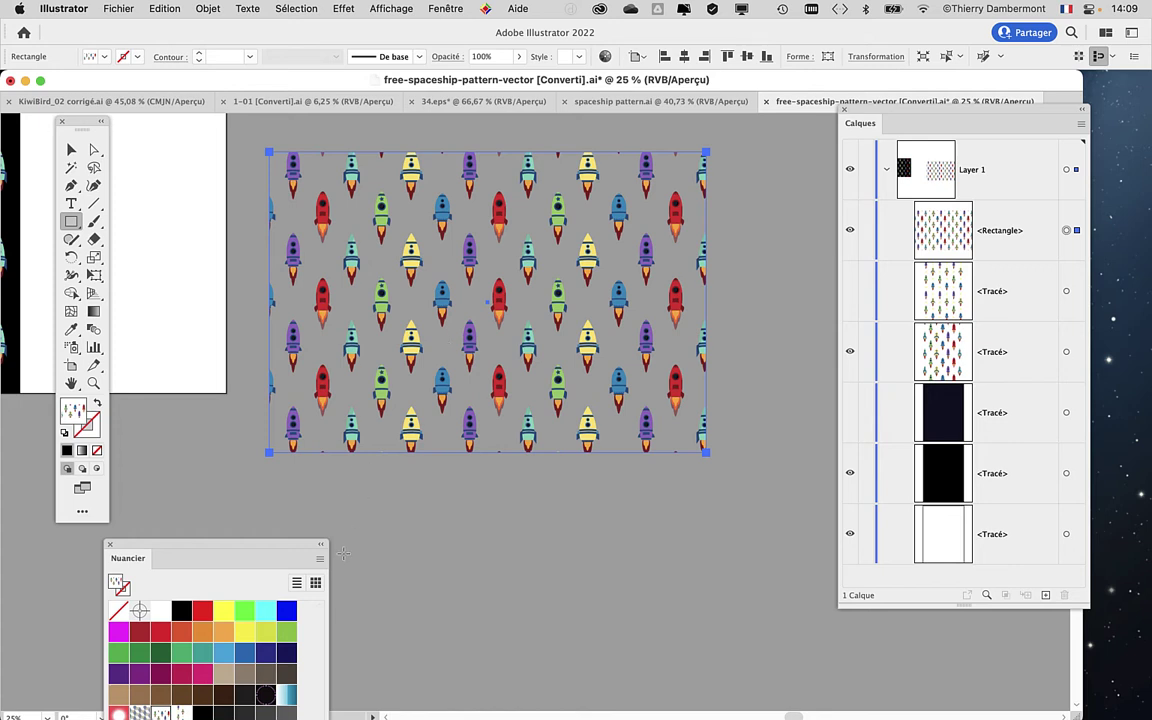
pyautogui.moveTo(422, 525)
pyautogui.mouseDown()
pyautogui.moveTo(730, 532)
pyautogui.moveTo(741, 561)
pyautogui.mouseUp()
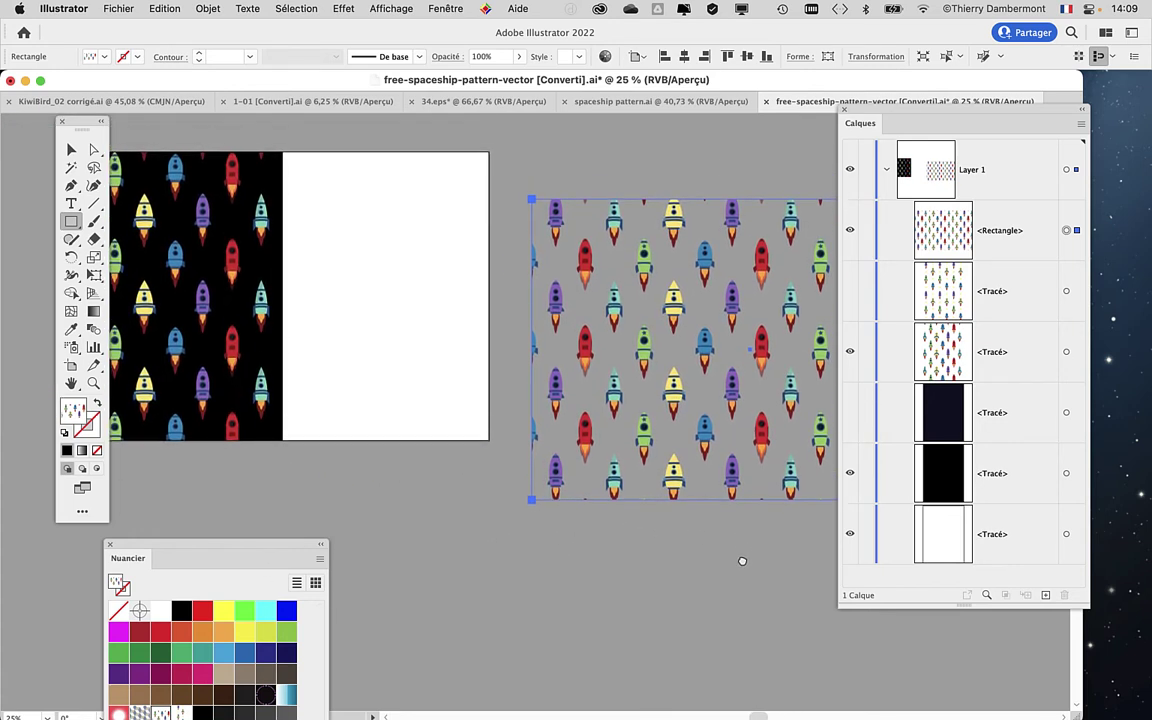
pyautogui.moveTo(508, 580); pyautogui.dragTo(252, 514)
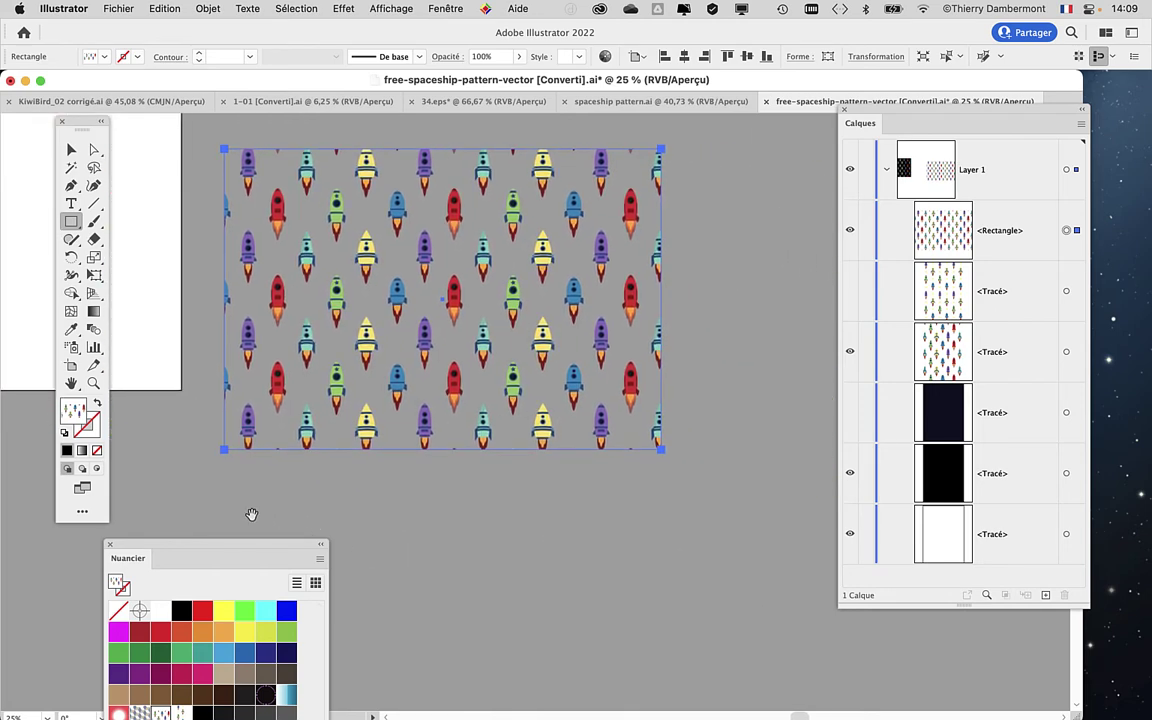
pyautogui.moveTo(373, 509); pyautogui.dragTo(376, 508)
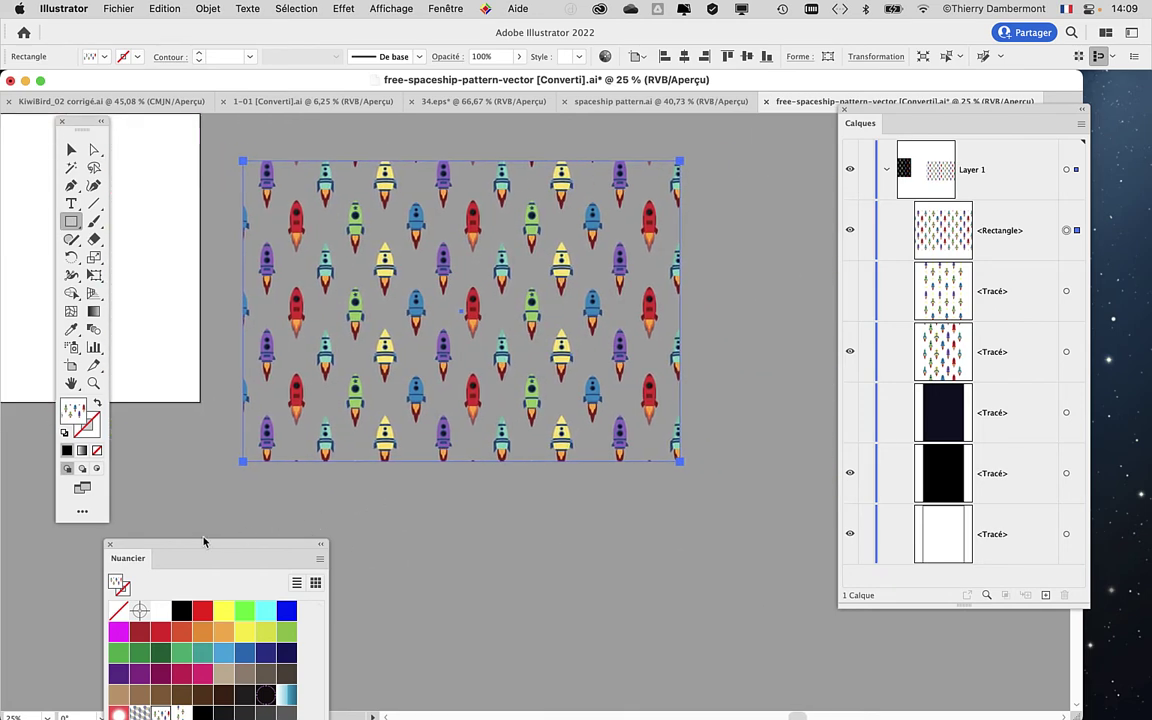
pyautogui.moveTo(204, 541); pyautogui.dragTo(652, 216)
pyautogui.moveTo(302, 314); pyautogui.dragTo(634, 346)
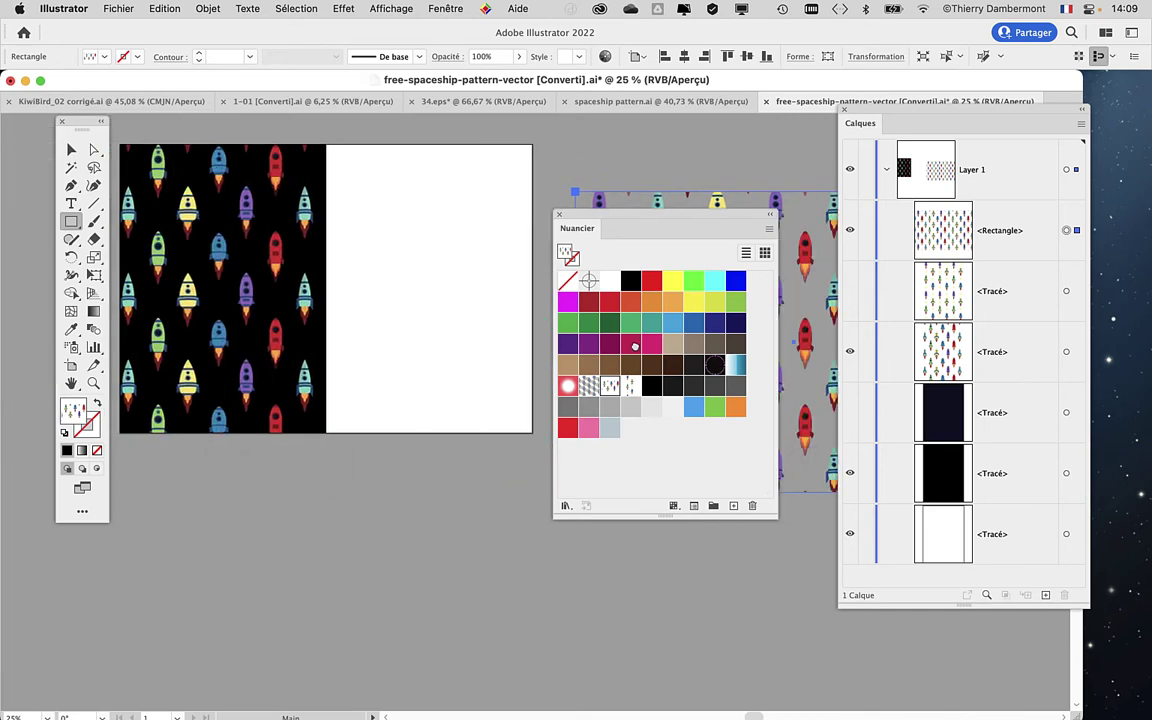
pyautogui.hscroll(5, 368, 401)
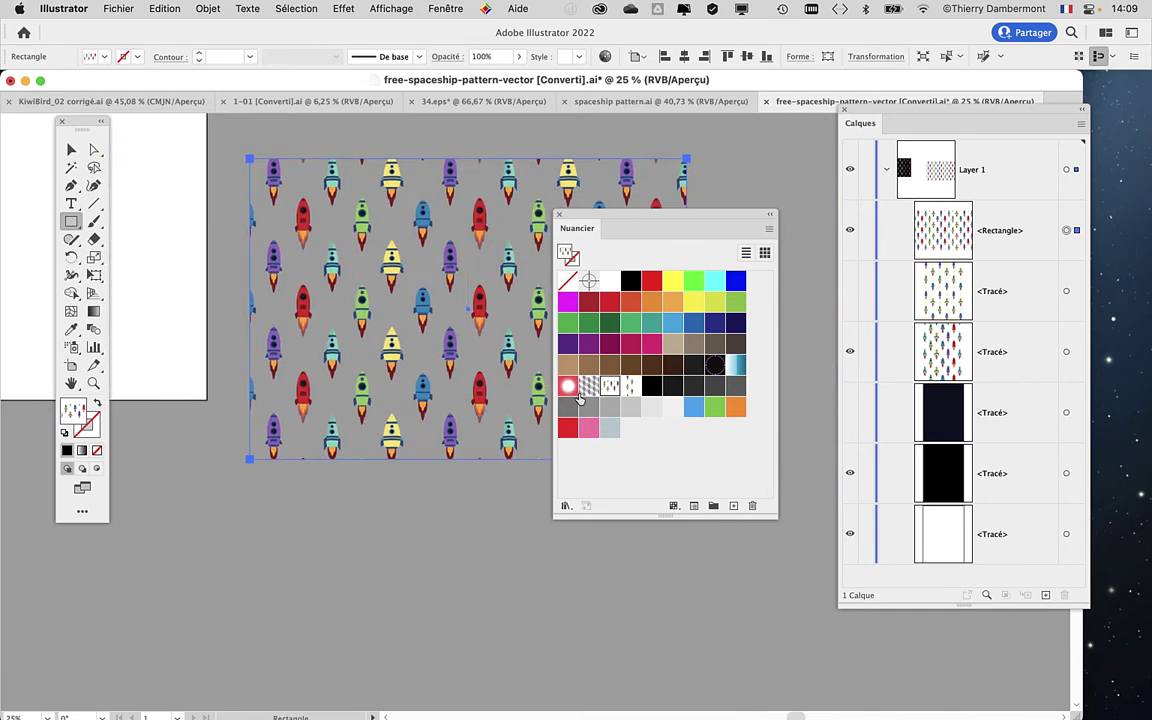
pyautogui.moveTo(633, 218); pyautogui.dragTo(250, 496)
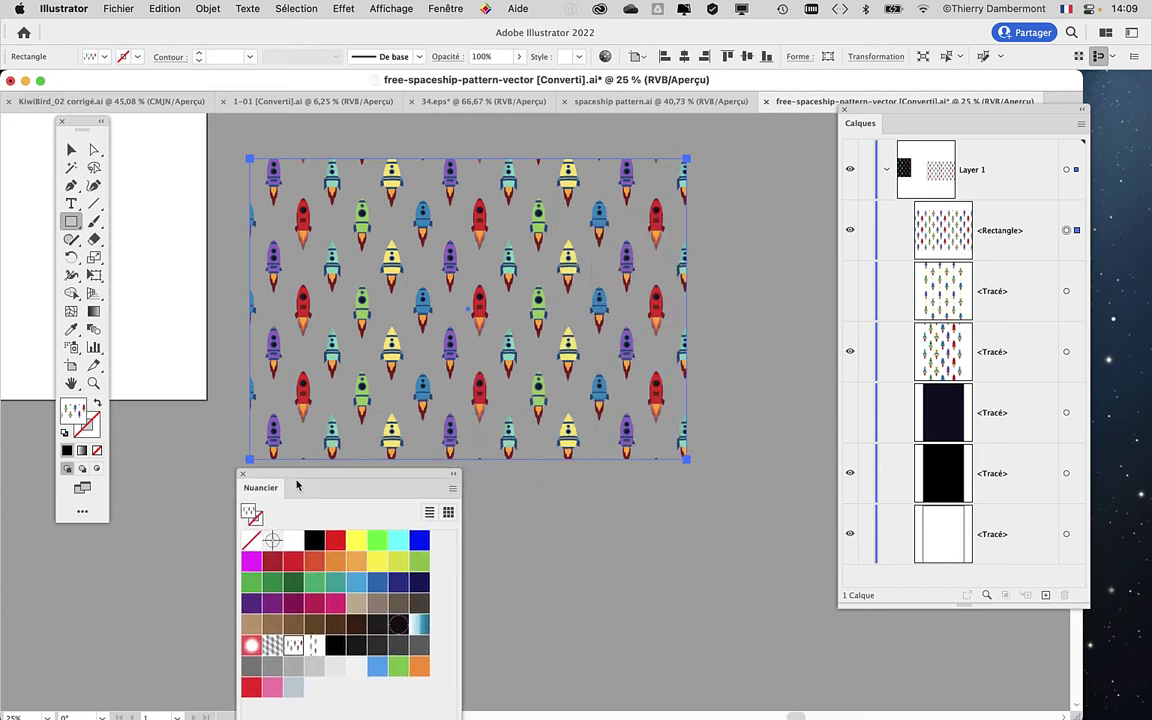
pyautogui.click(447, 8)
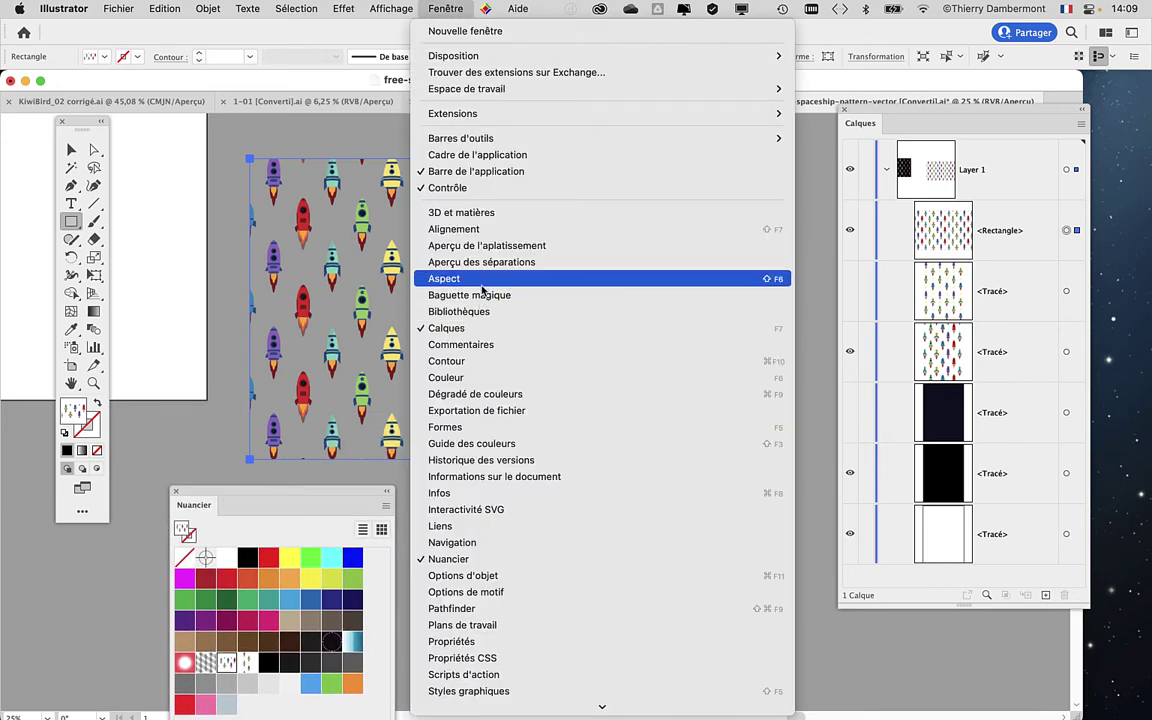
# - Show the Appearance panel, select the rectangle's rocket-pattern Fill, and open the panel's flyout menu
pyautogui.click(440, 278)
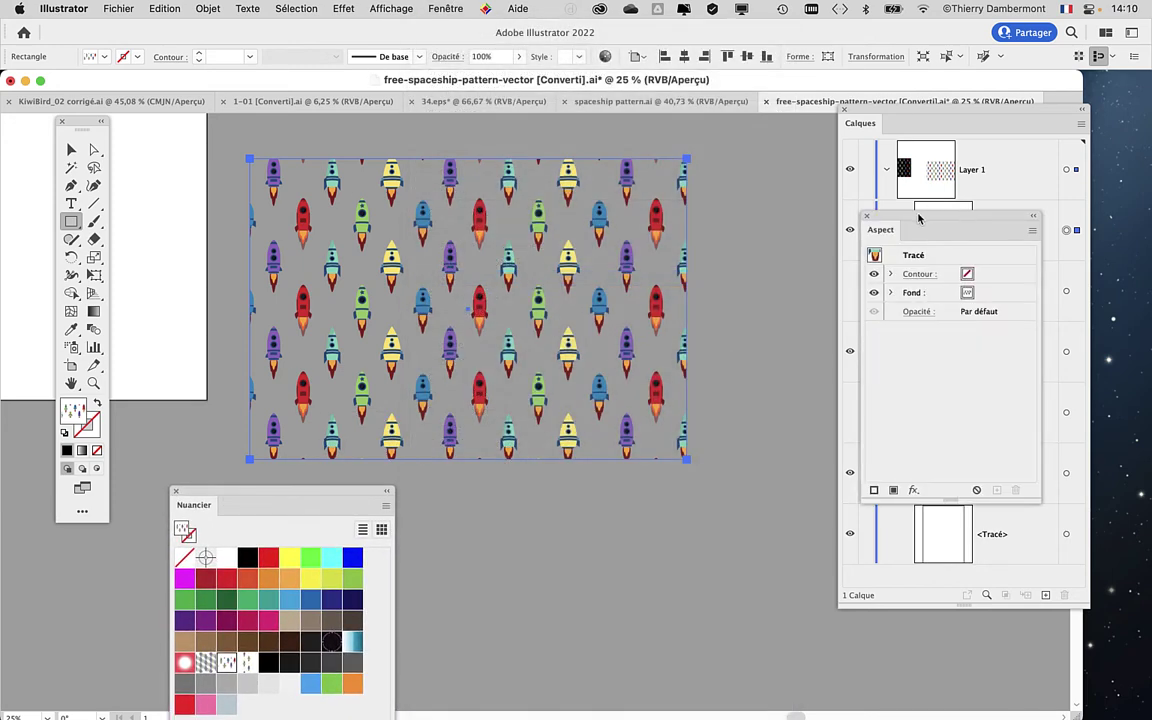
pyautogui.moveTo(931, 208); pyautogui.dragTo(673, 208)
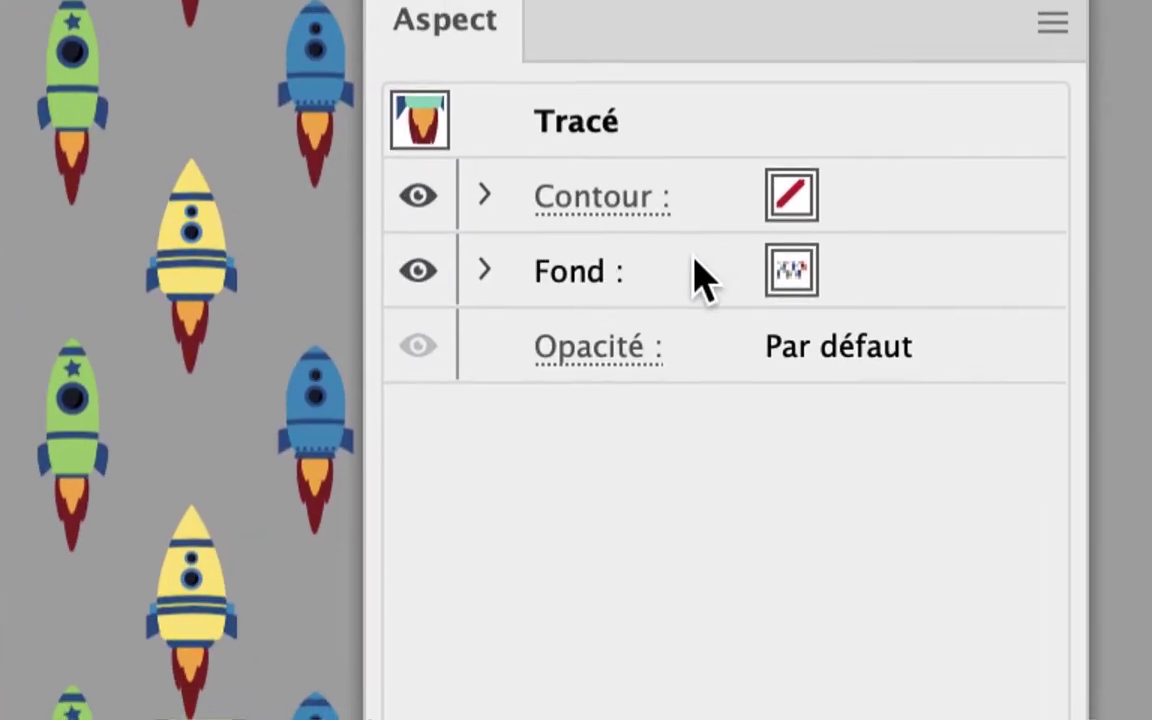
pyautogui.click(700, 278)
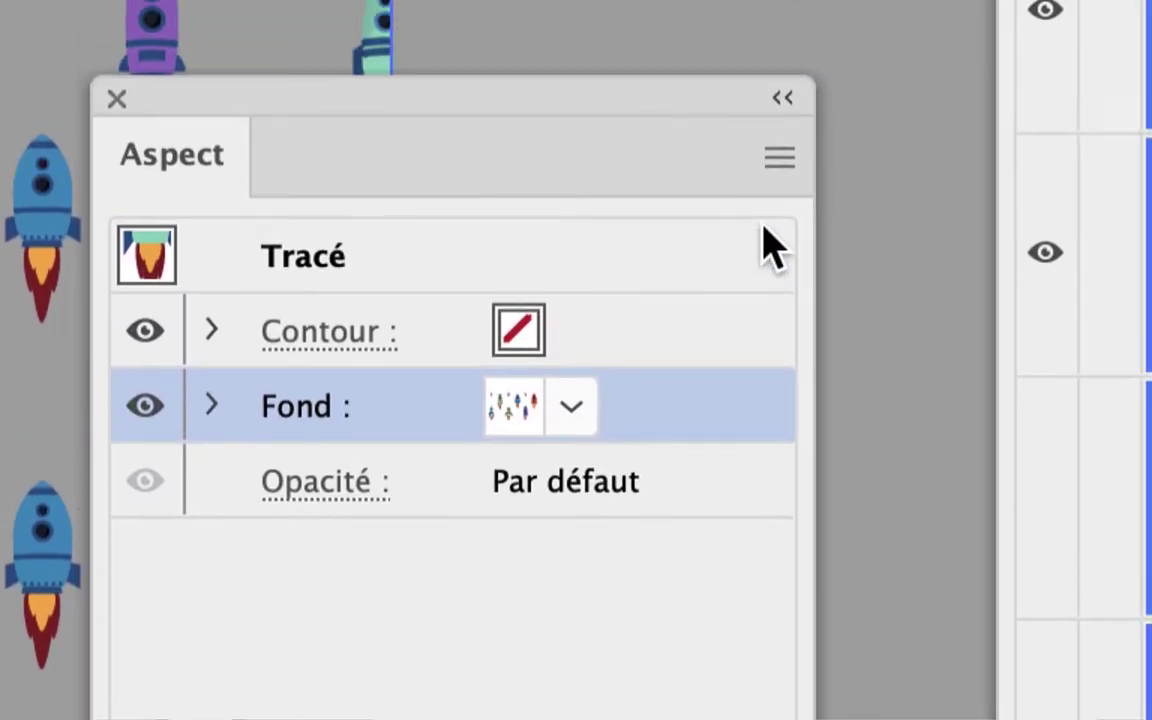
pyautogui.click(770, 208)
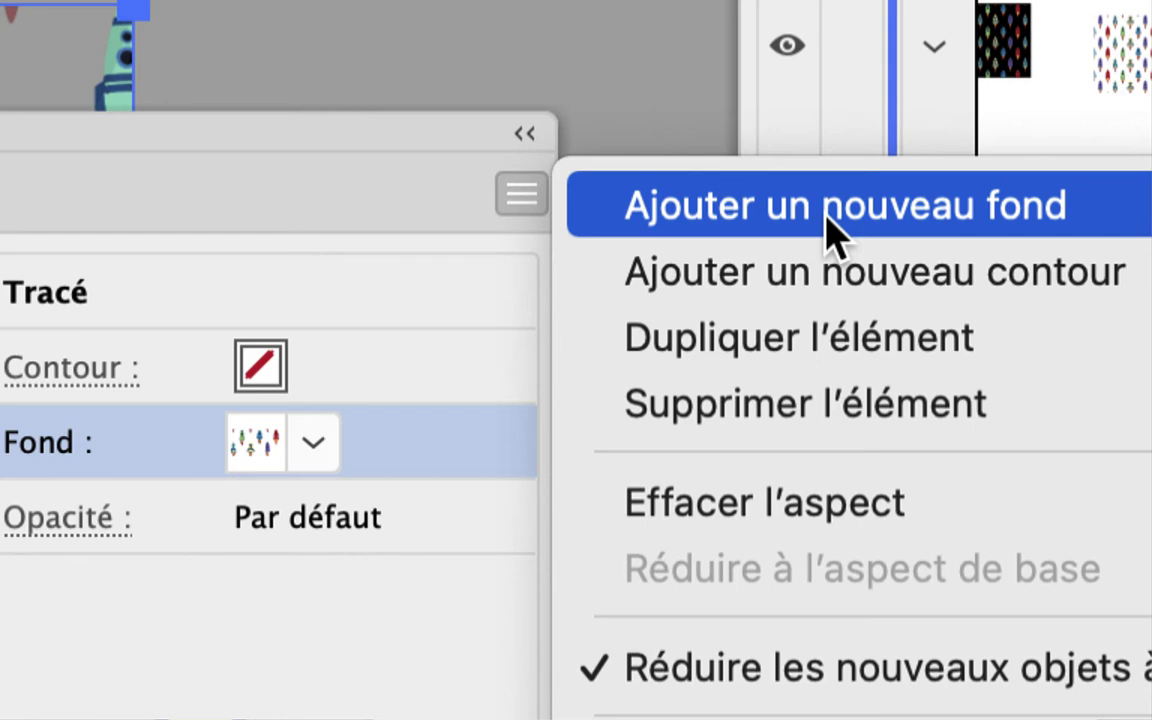
# - Add a new fill beneath the rocket pattern fill and colour it dark blue
pyautogui.click(830, 232)
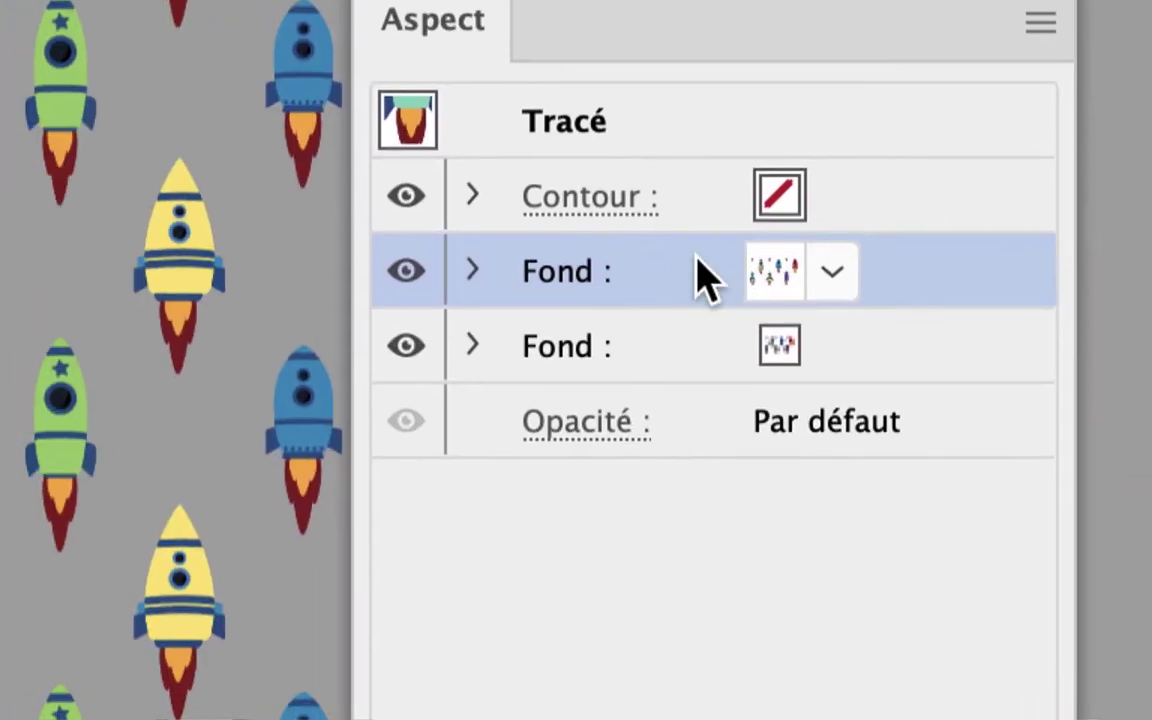
pyautogui.moveTo(700, 280); pyautogui.dragTo(712, 378)
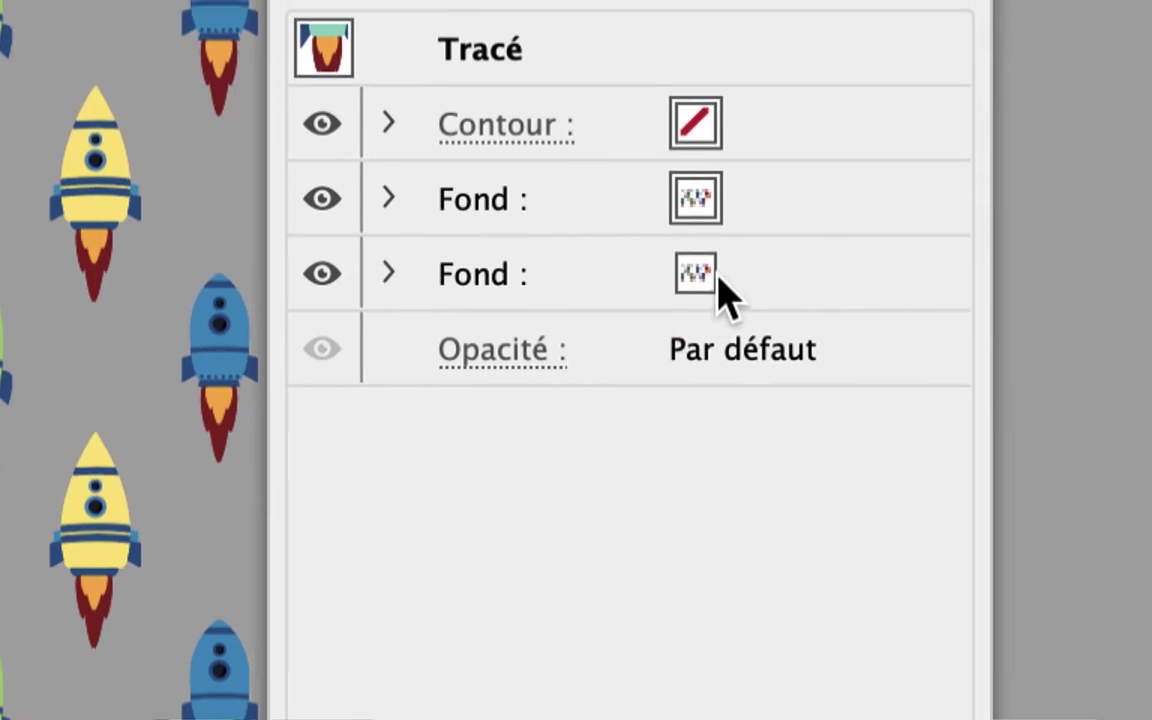
pyautogui.click(752, 258)
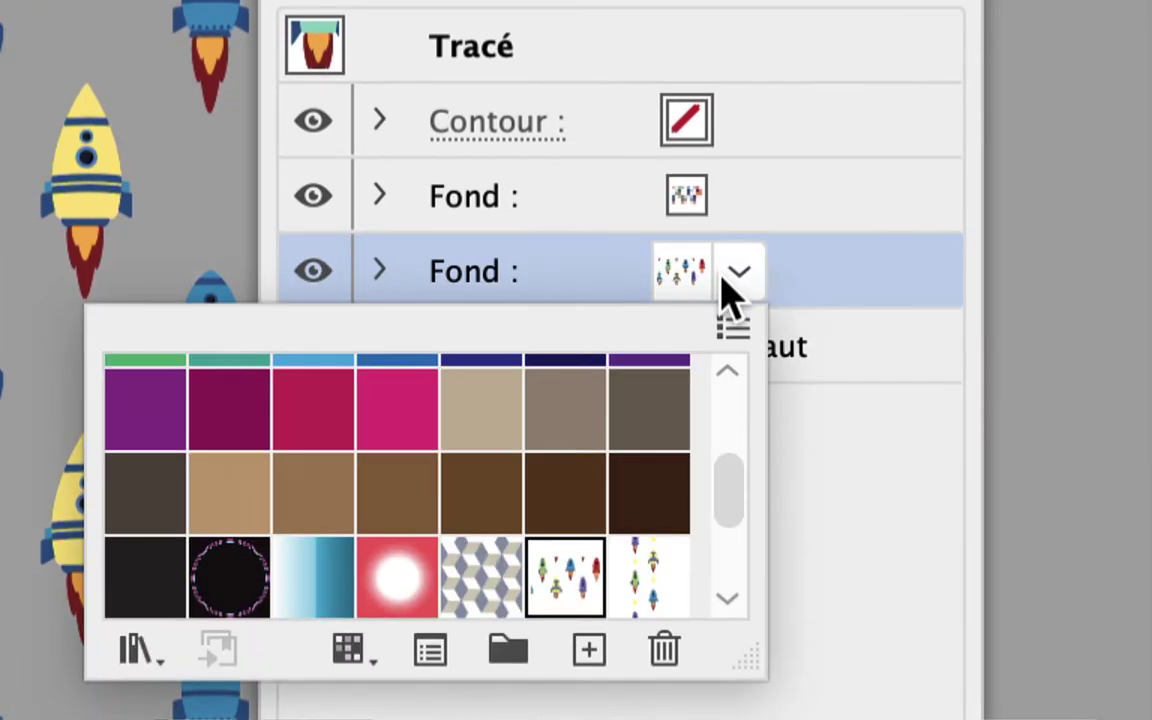
pyautogui.scroll(2, 657, 320)
pyautogui.scroll(1, 657, 320)
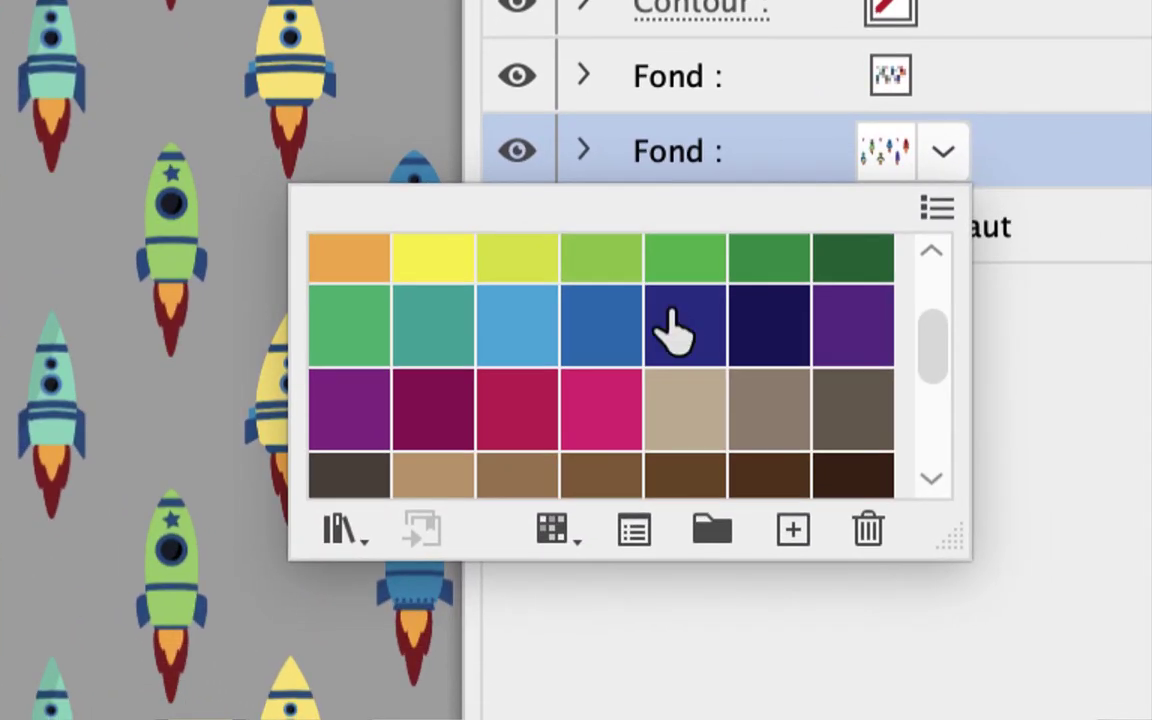
pyautogui.click(672, 320)
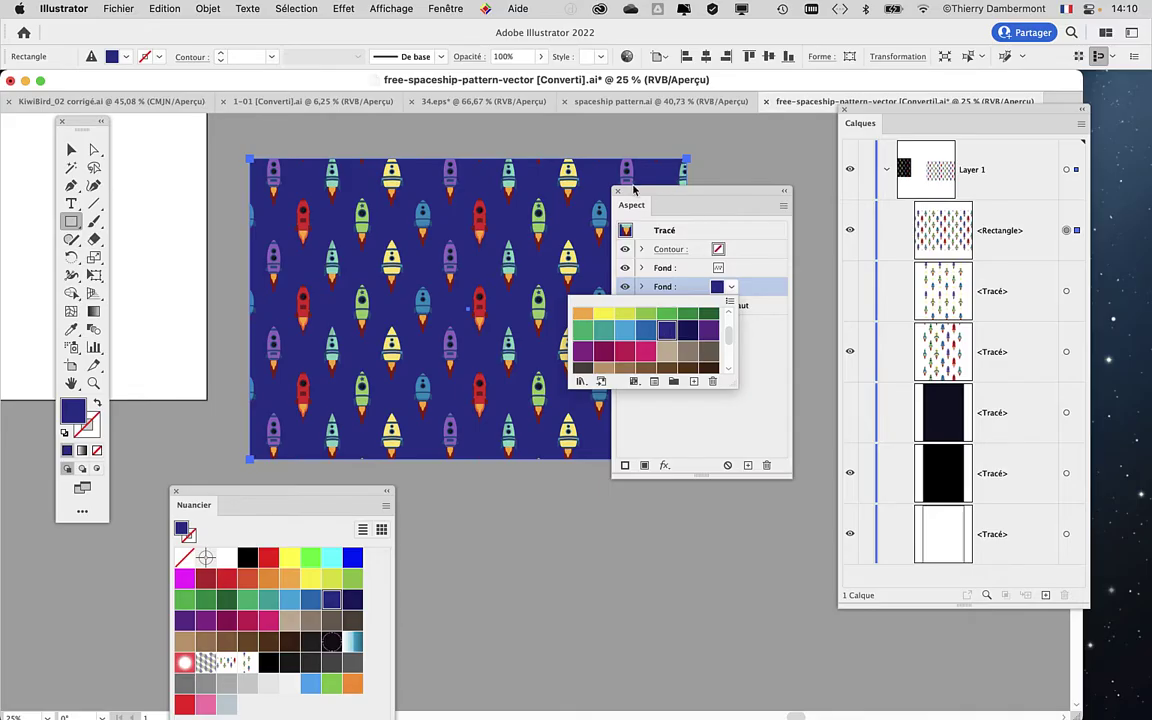
pyautogui.click(771, 190)
pyautogui.moveTo(651, 193); pyautogui.dragTo(757, 156)
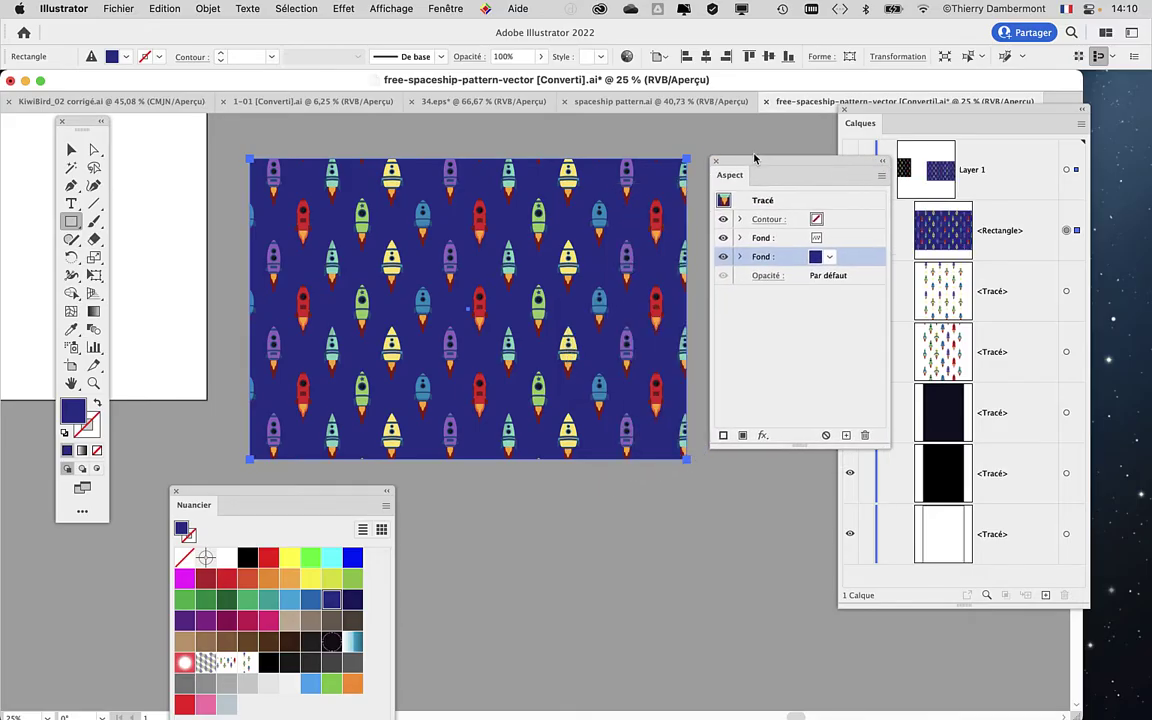
# - Give the lower fill a white-to-black linear gradient angled 41.9377°
pyautogui.click(94, 312)
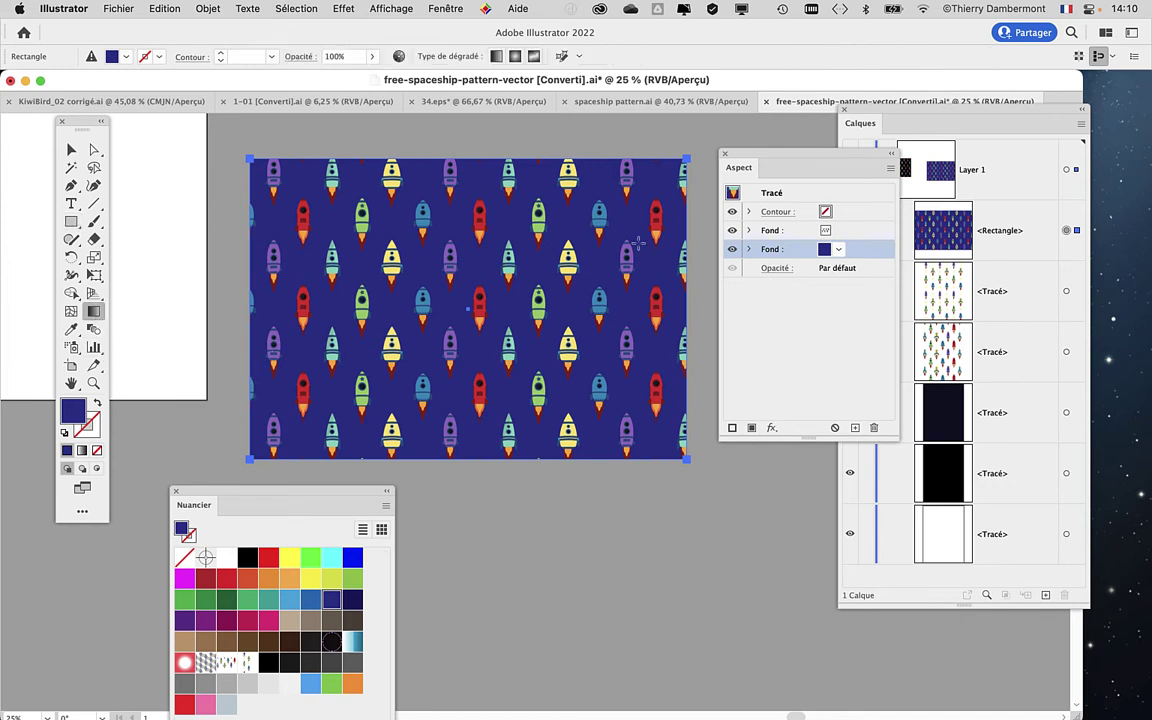
pyautogui.click(81, 451)
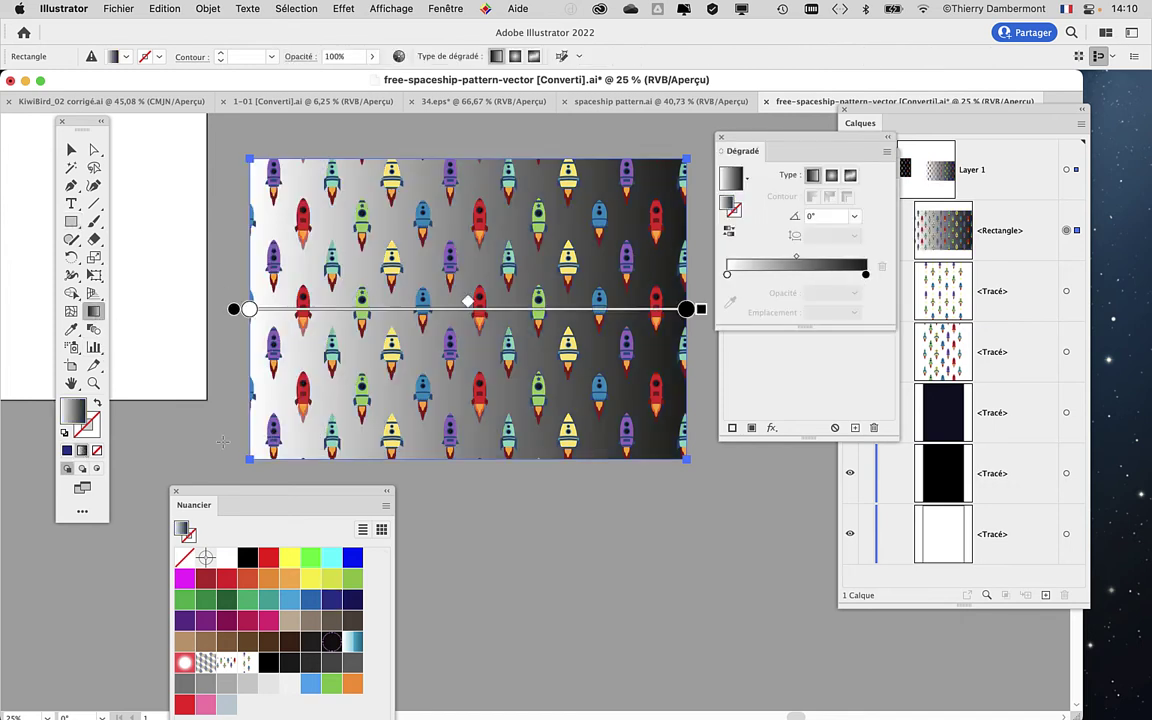
pyautogui.moveTo(326, 420)
pyautogui.mouseDown()
pyautogui.moveTo(604, 165)
pyautogui.moveTo(632, 162)
pyautogui.mouseUp()
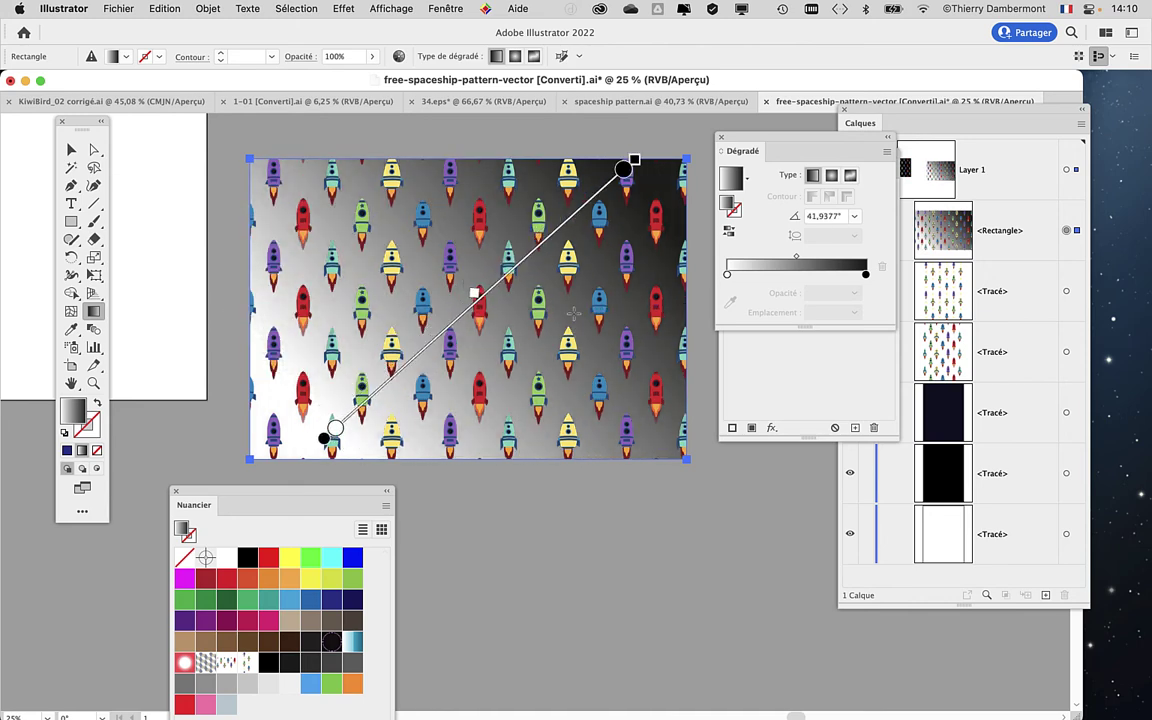
pyautogui.scroll(1, 573, 308)
pyautogui.click(443, 9)
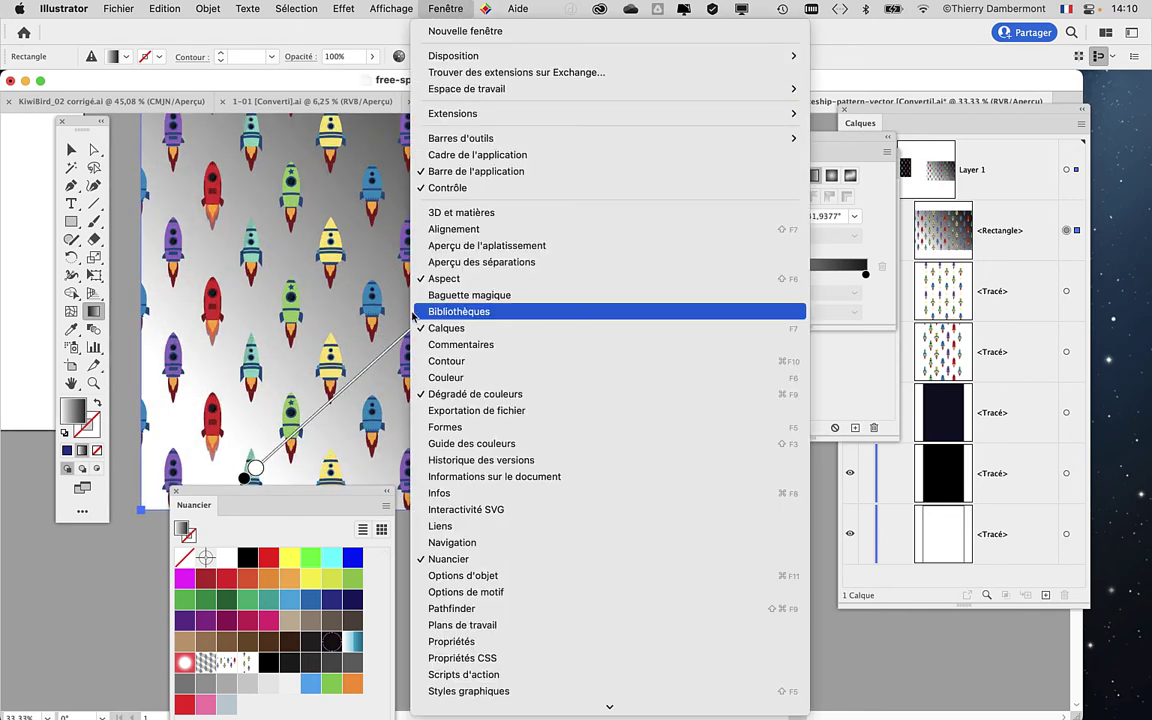
# - Open the Gradient panel and change the gradient's dark end stop to blue
pyautogui.click(475, 394)
pyautogui.click(446, 8)
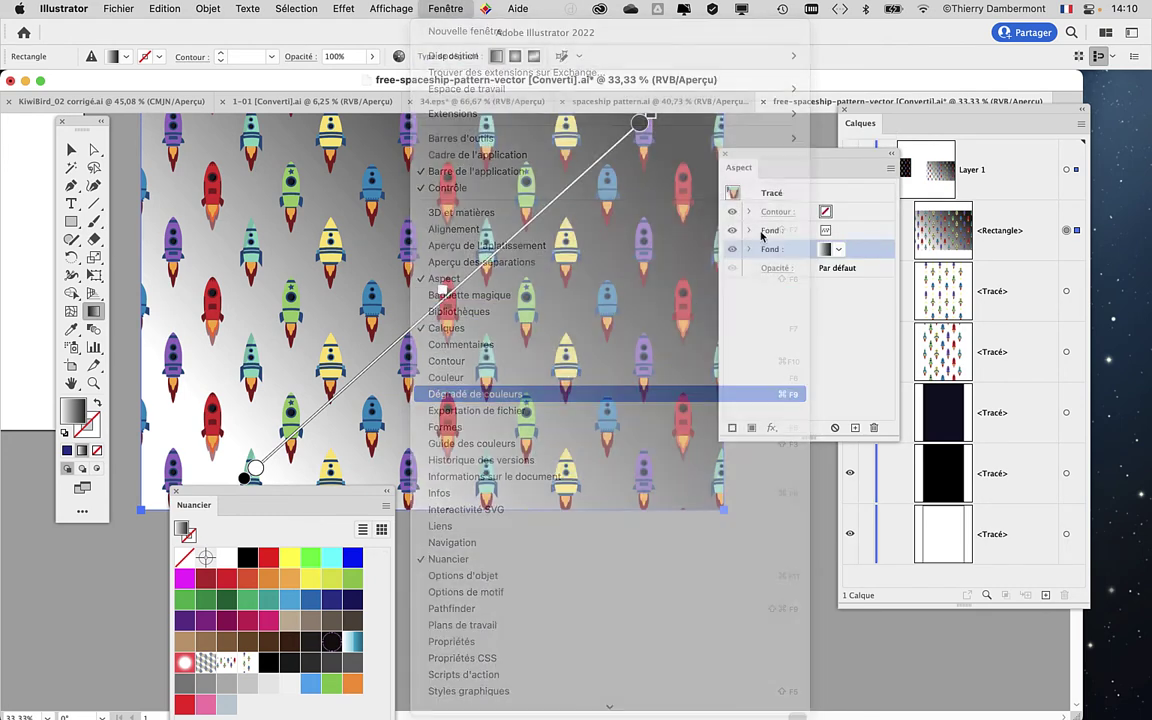
pyautogui.moveTo(773, 152); pyautogui.dragTo(531, 303)
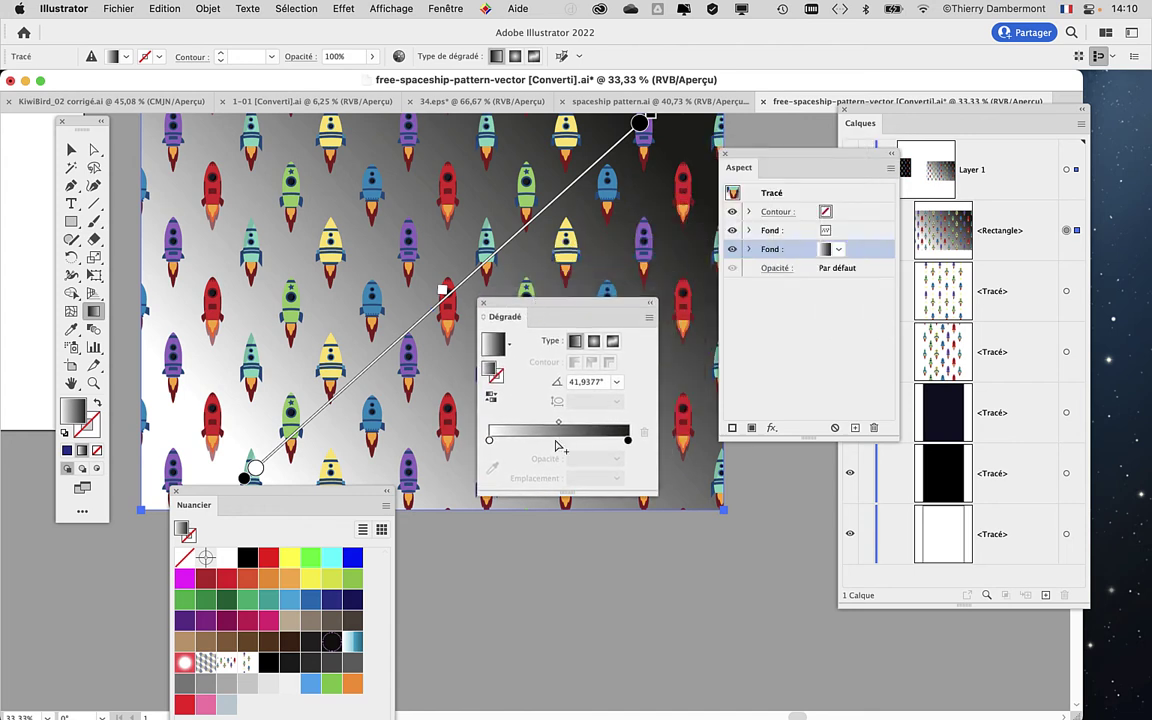
pyautogui.doubleClick(626, 441)
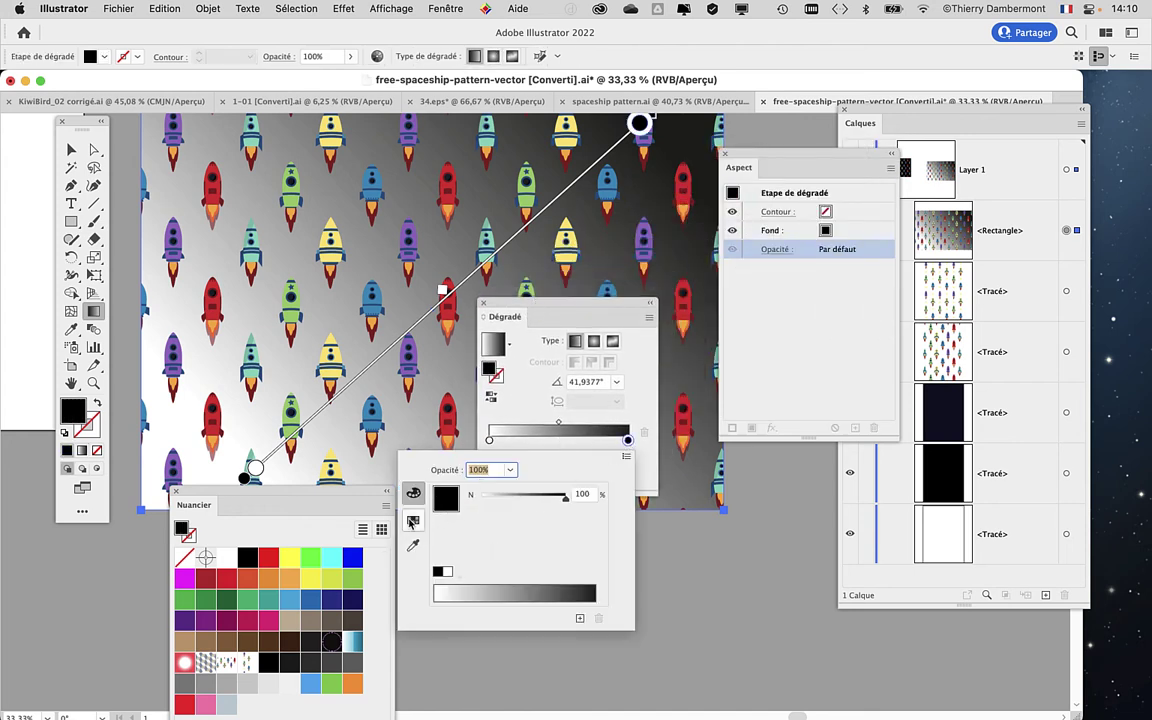
pyautogui.click(412, 521)
pyautogui.click(497, 489)
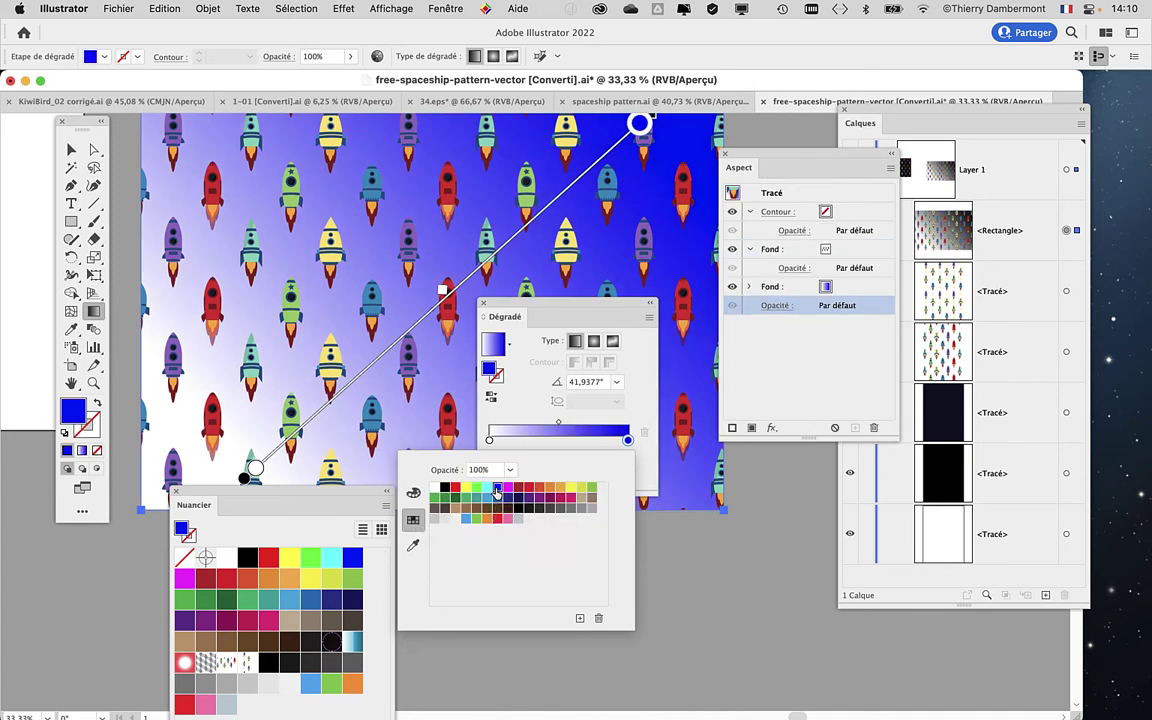
# - Set the left gradient stop to light blue and the right stop to black
pyautogui.click(490, 441)
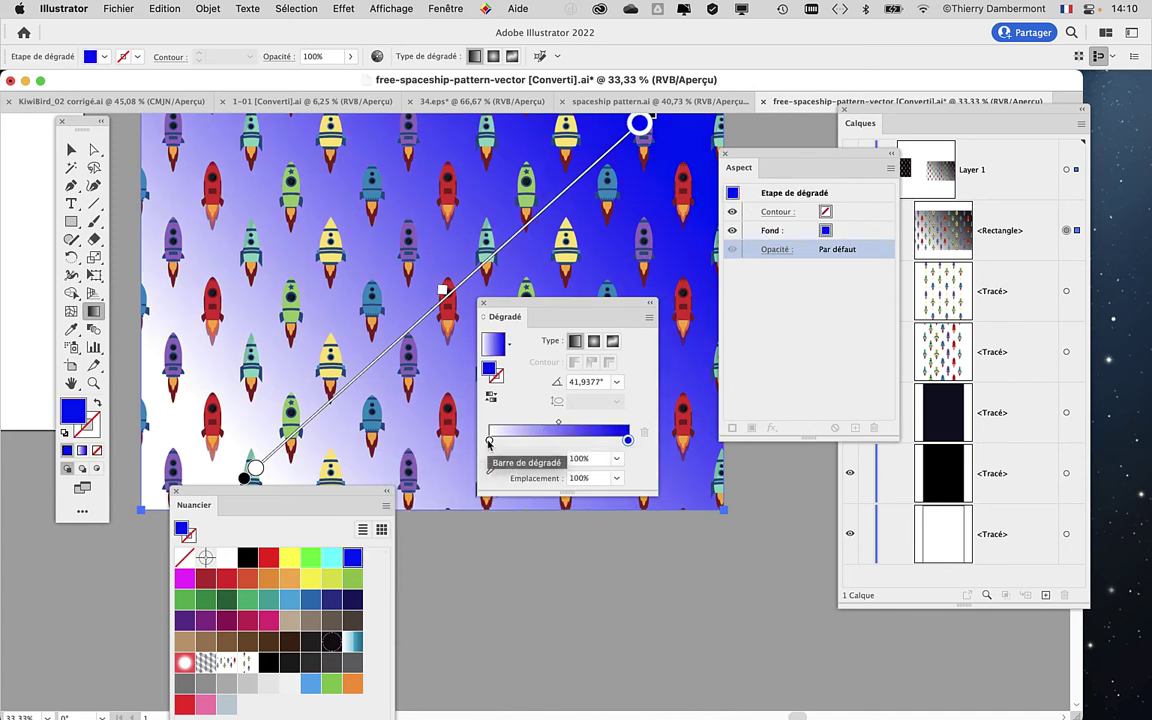
pyautogui.doubleClick(489, 441)
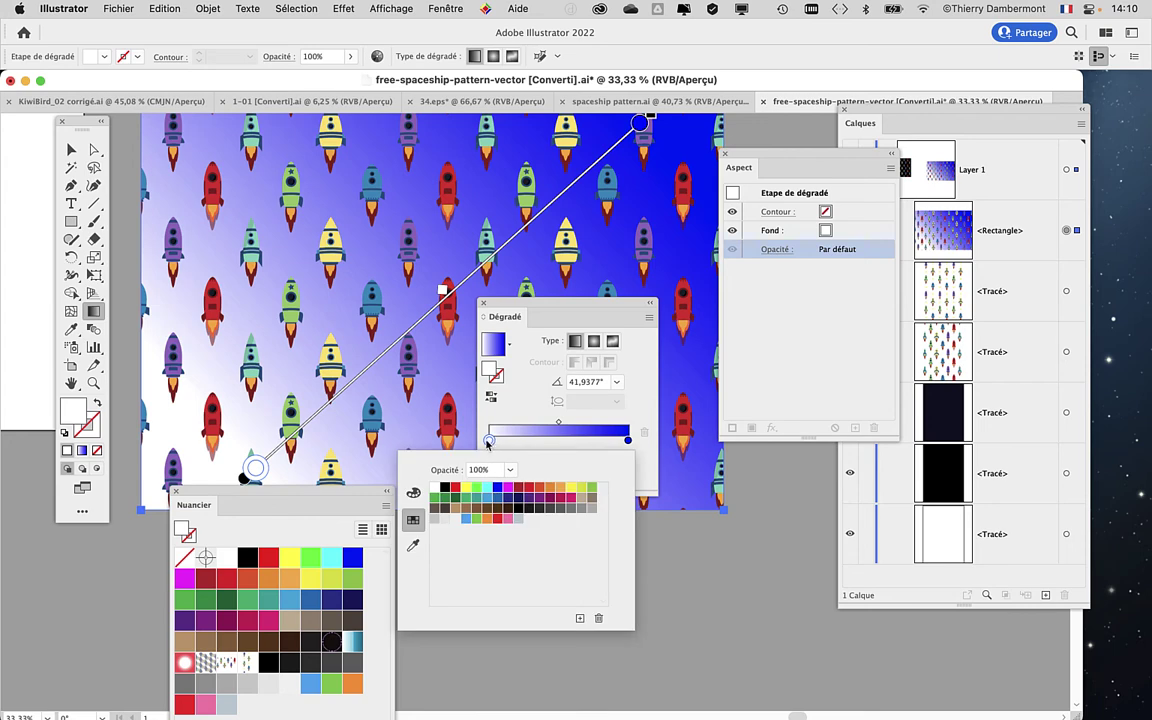
pyautogui.click(485, 498)
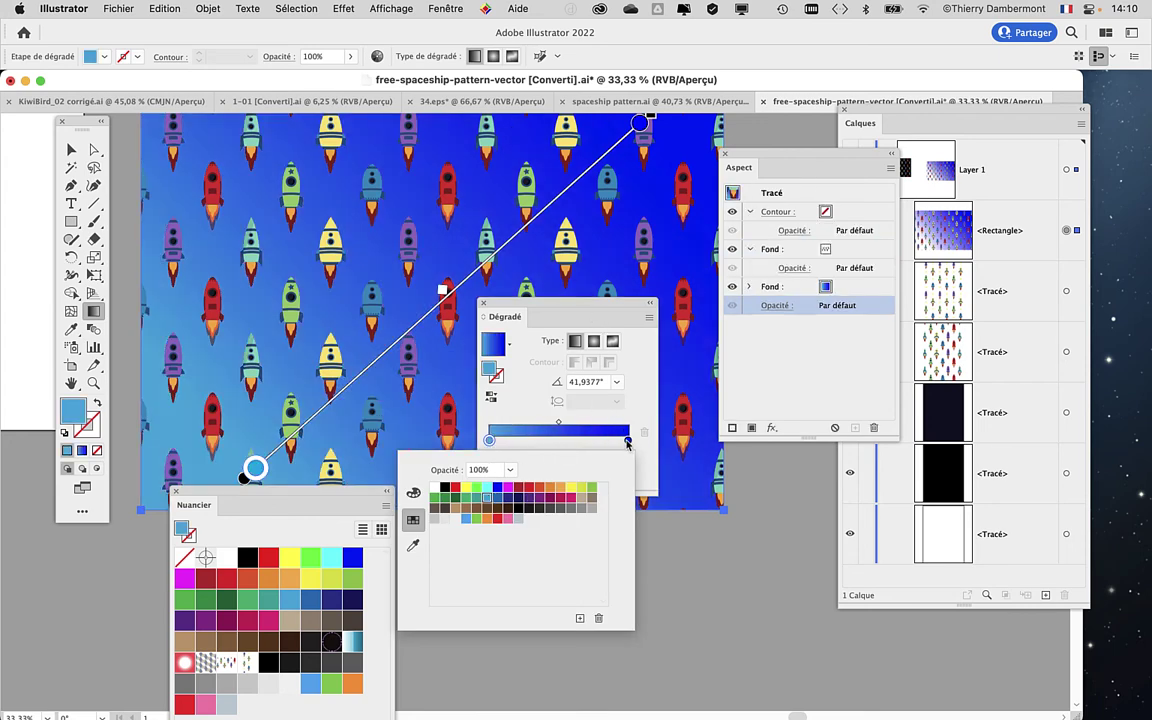
pyautogui.click(628, 441)
pyautogui.doubleClick(628, 441)
pyautogui.click(445, 489)
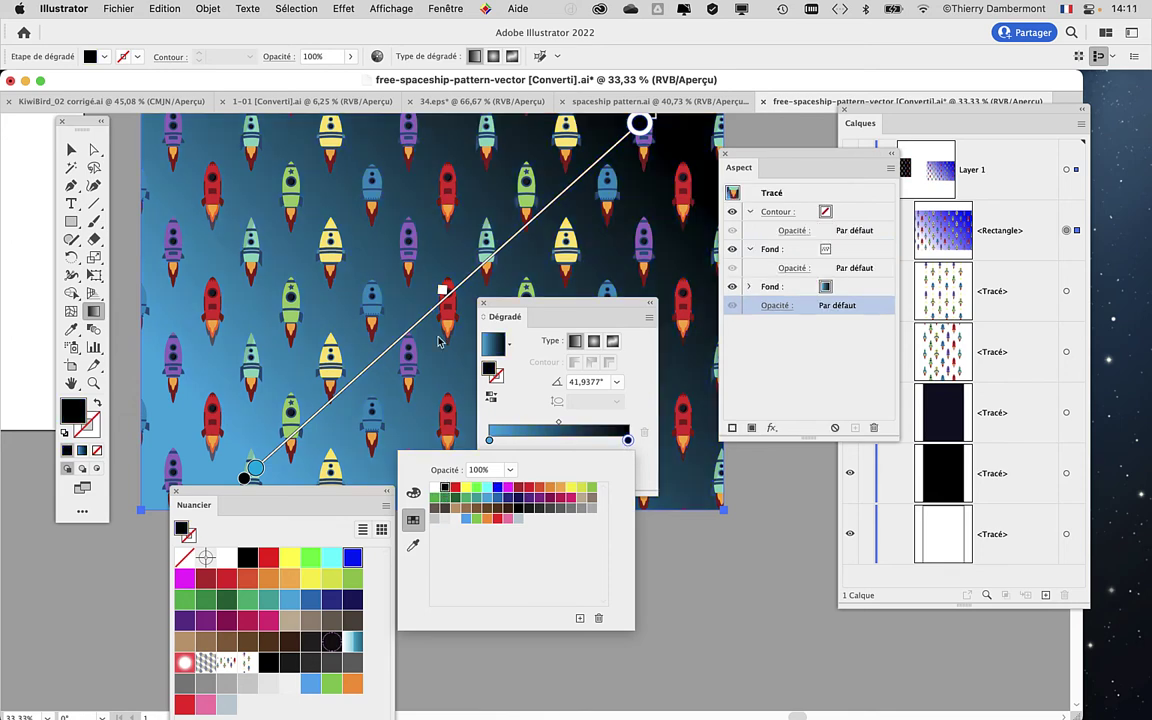
pyautogui.press('Escape')
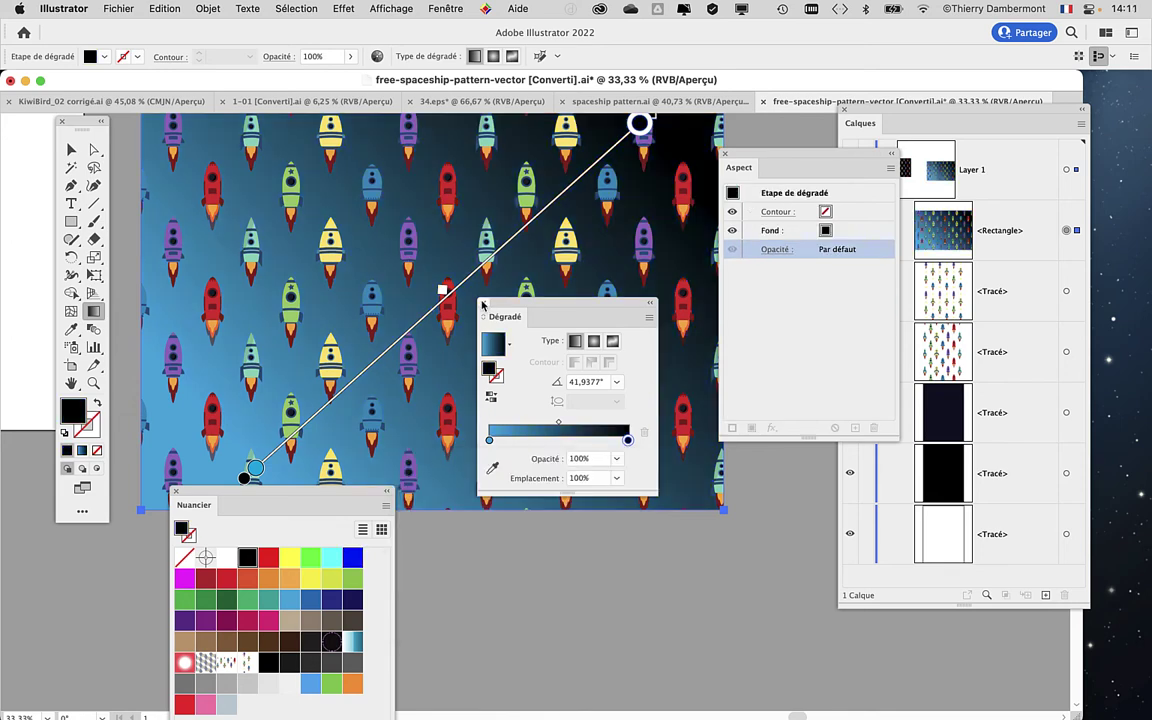
pyautogui.click(482, 304)
pyautogui.moveTo(775, 157); pyautogui.dragTo(615, 165)
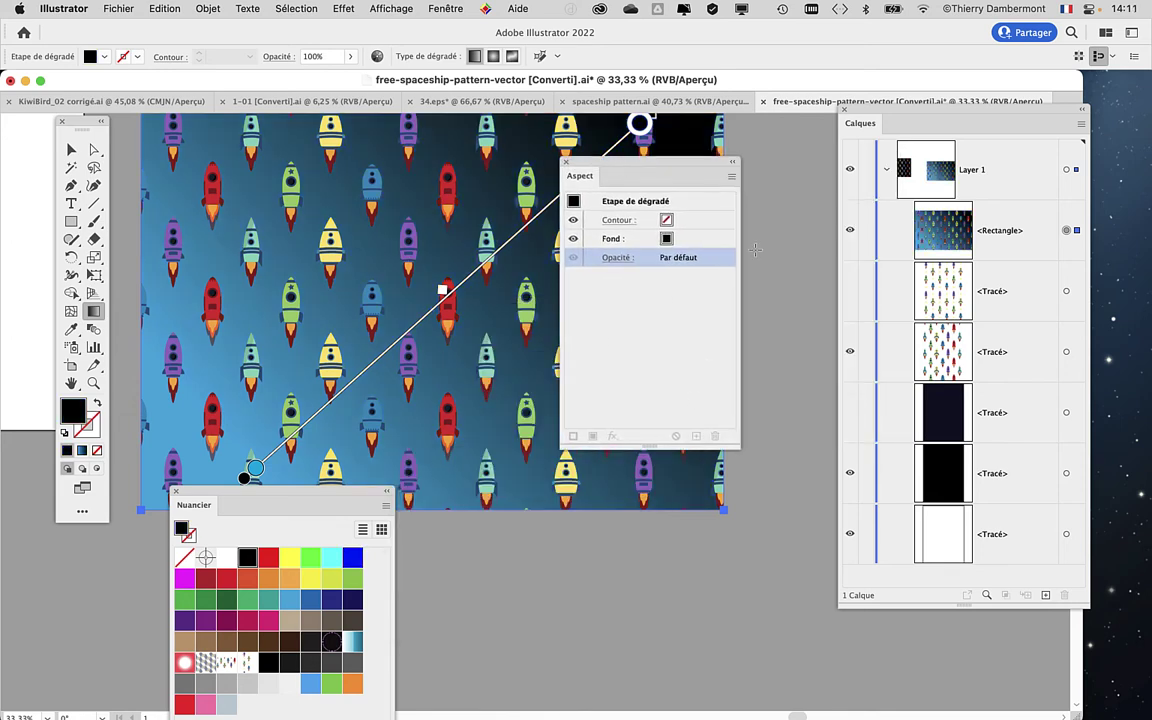
pyautogui.press('super+minus')
pyautogui.scroll(-3, 355, 322)
# - Open Graphic Styles and save the rectangle's pattern-and-gradient look as a new style
pyautogui.press('v')
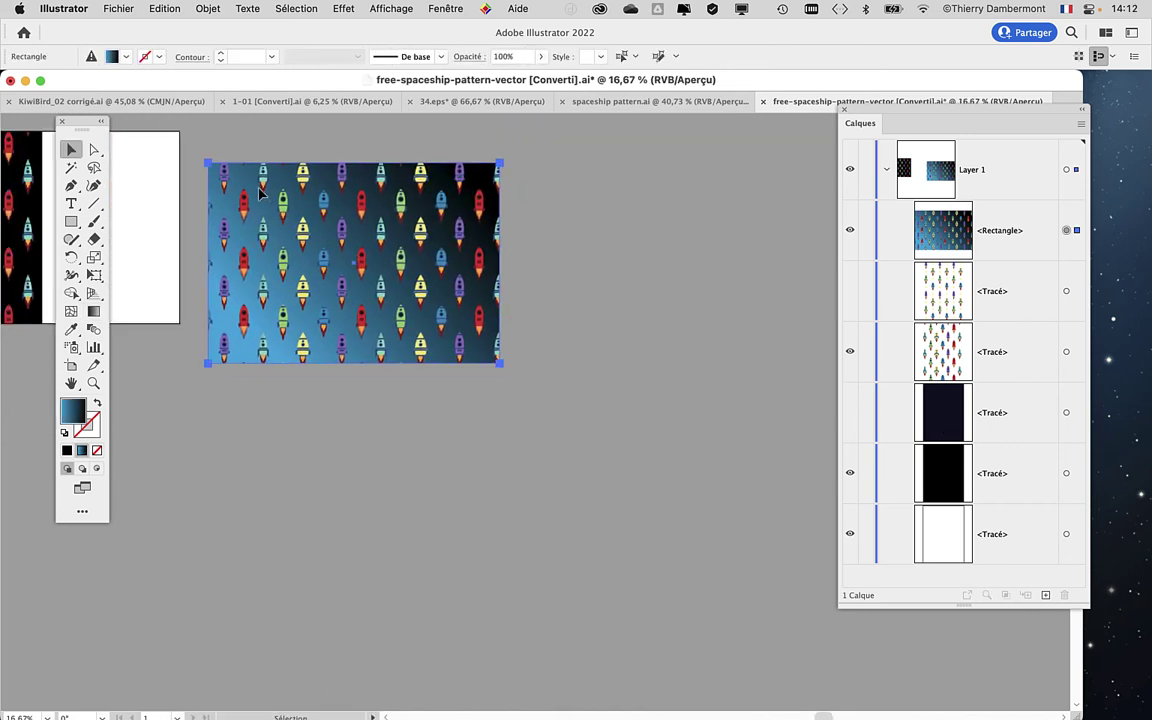
pyautogui.click(446, 8)
pyautogui.scroll(-2, 522, 520)
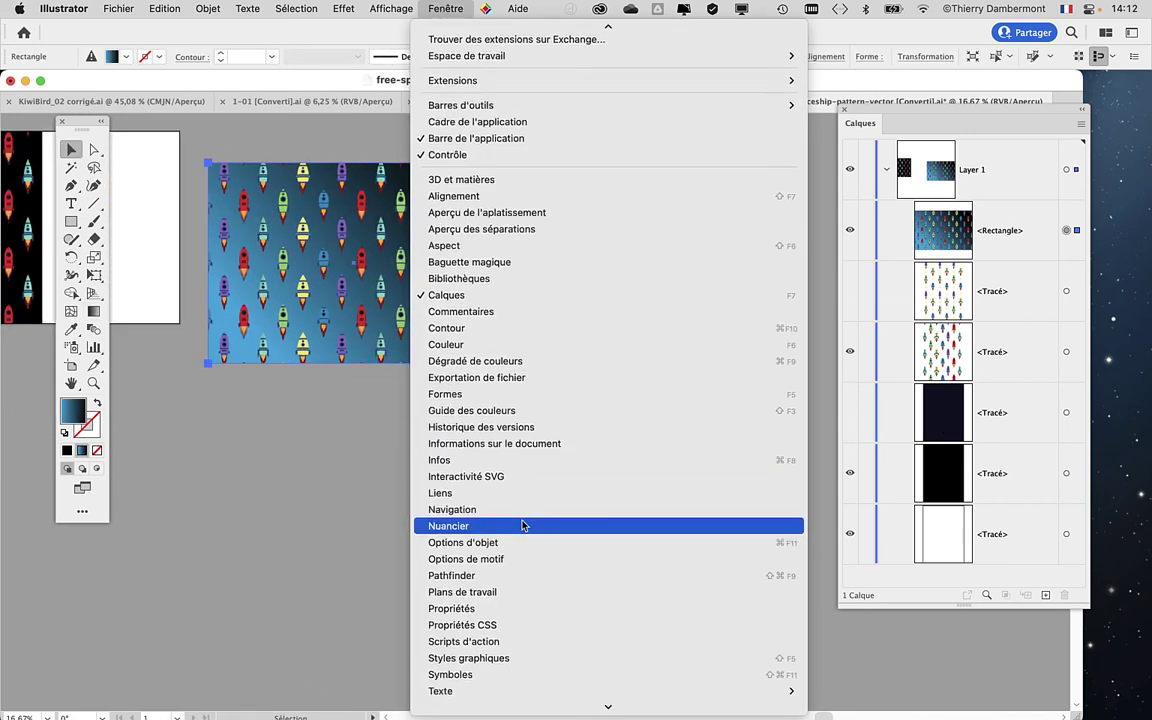
pyautogui.scroll(-1, 520, 585)
pyautogui.click(524, 641)
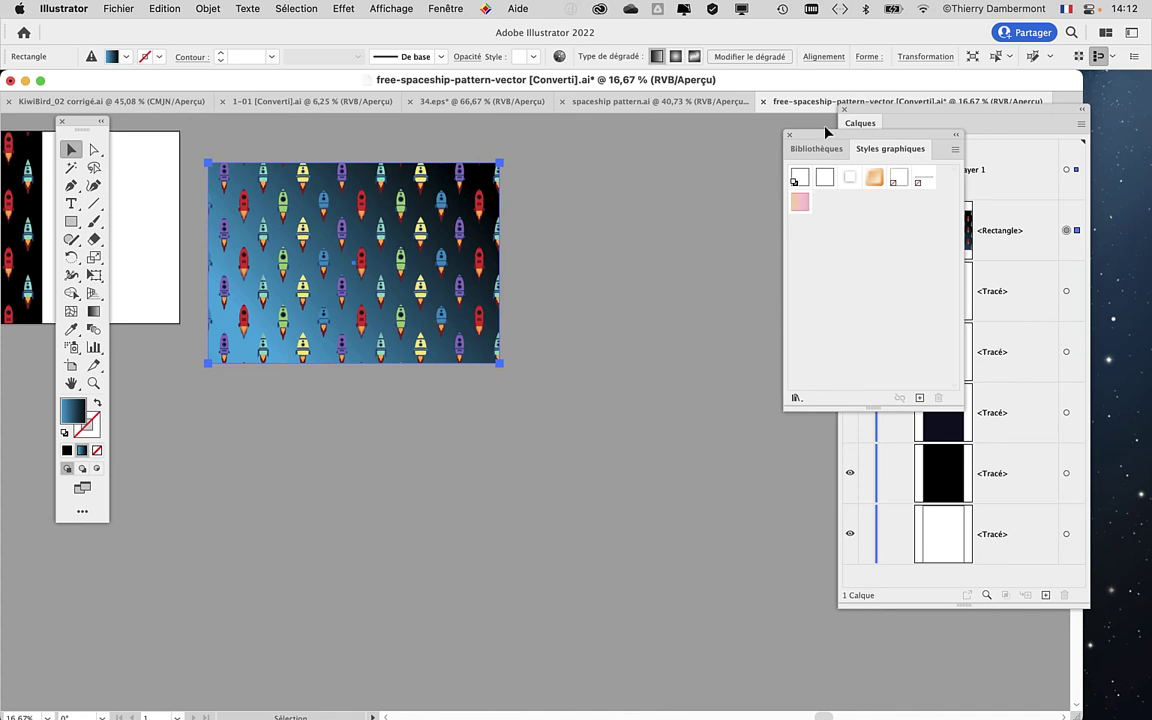
pyautogui.moveTo(826, 132); pyautogui.dragTo(615, 160)
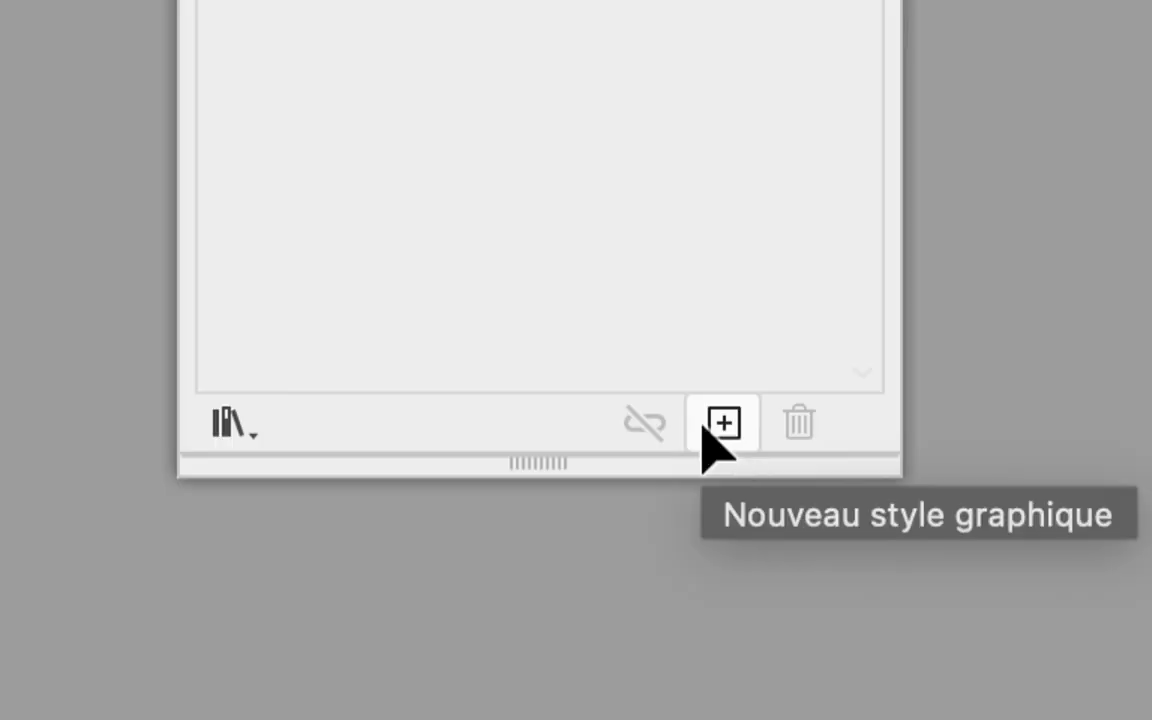
pyautogui.click(705, 425)
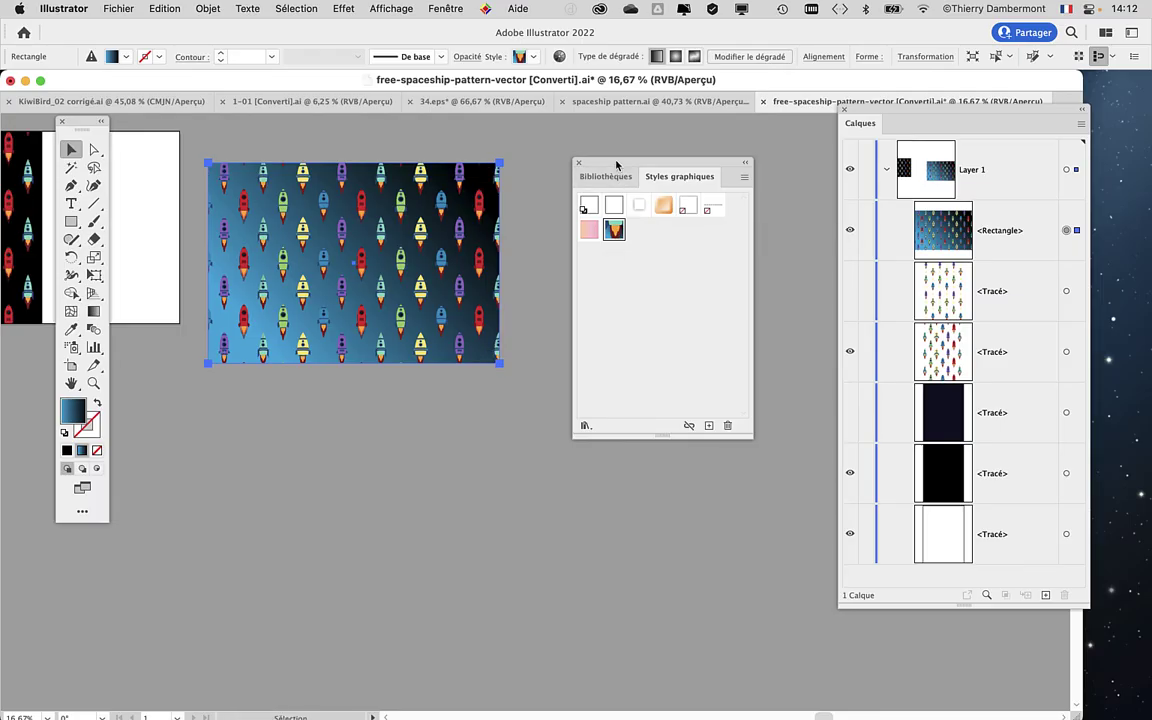
pyautogui.moveTo(618, 161); pyautogui.dragTo(223, 425)
# - Draw a star right of the rectangle and apply the rocket graphic style to it
pyautogui.click(71, 221)
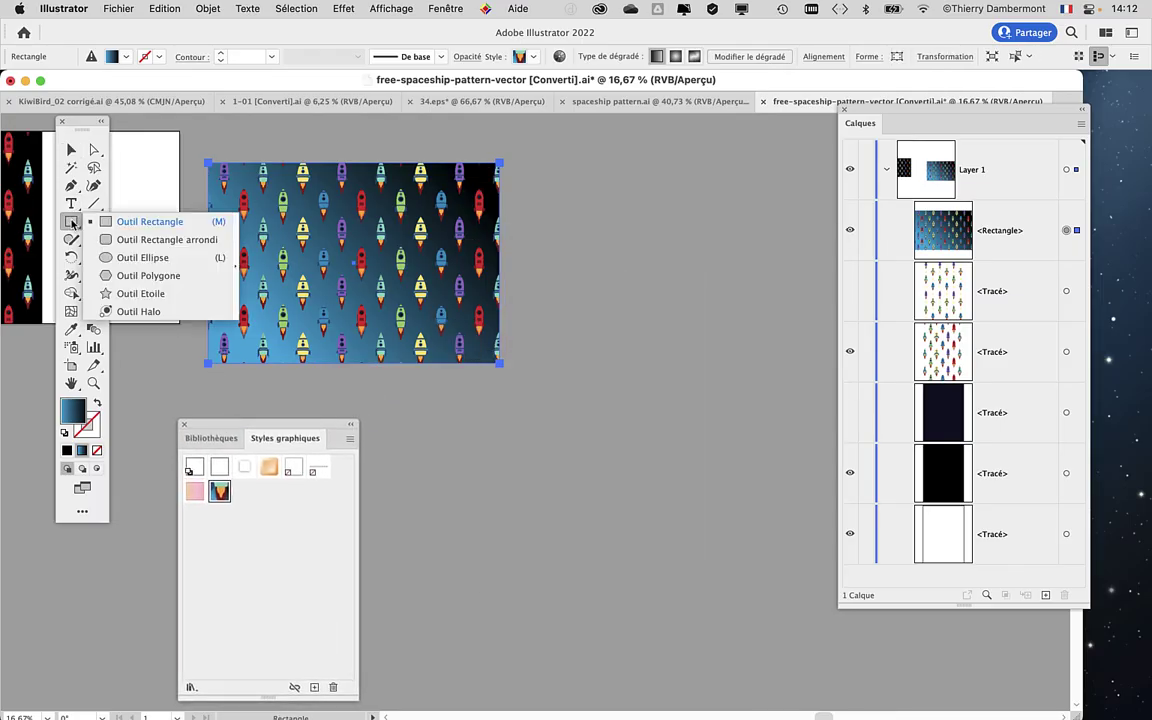
pyautogui.click(152, 293)
pyautogui.moveTo(699, 341); pyautogui.dragTo(778, 432)
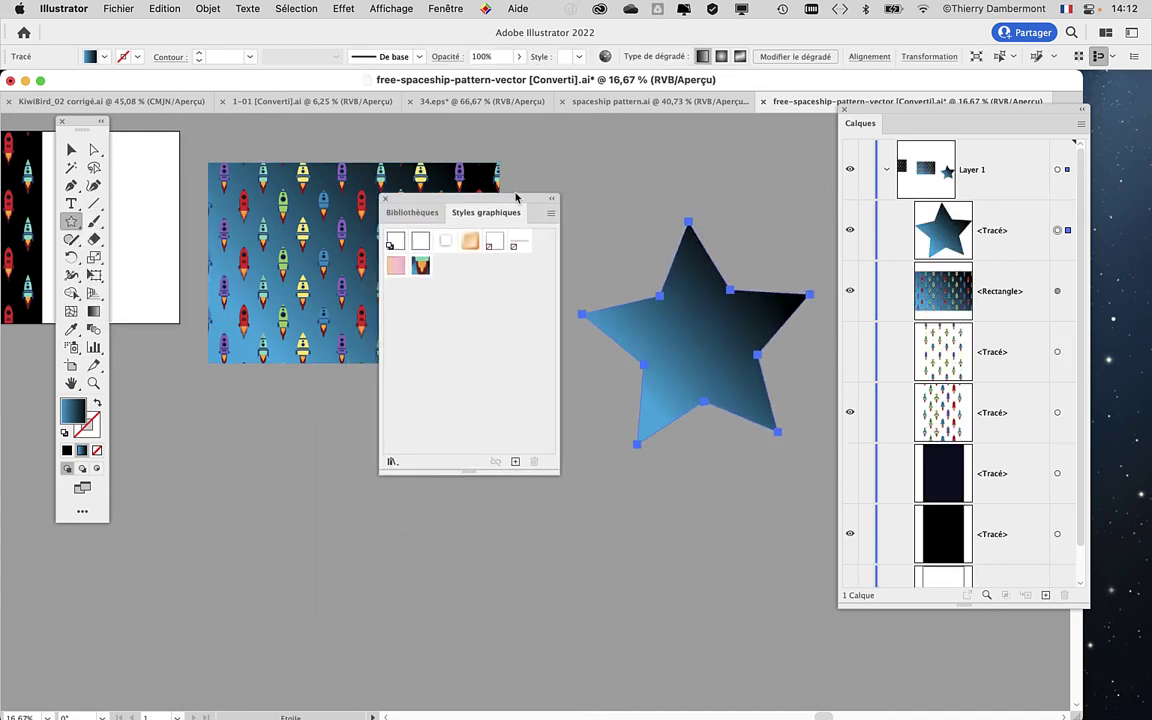
pyautogui.moveTo(317, 427); pyautogui.dragTo(511, 184)
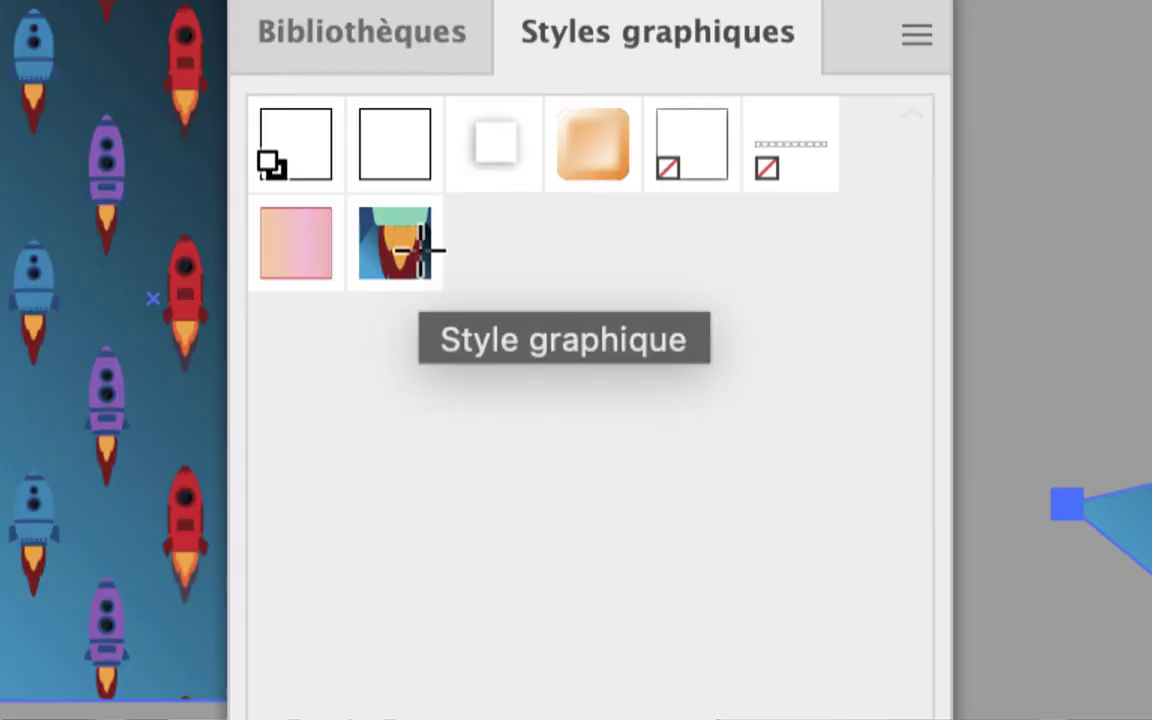
pyautogui.click(415, 250)
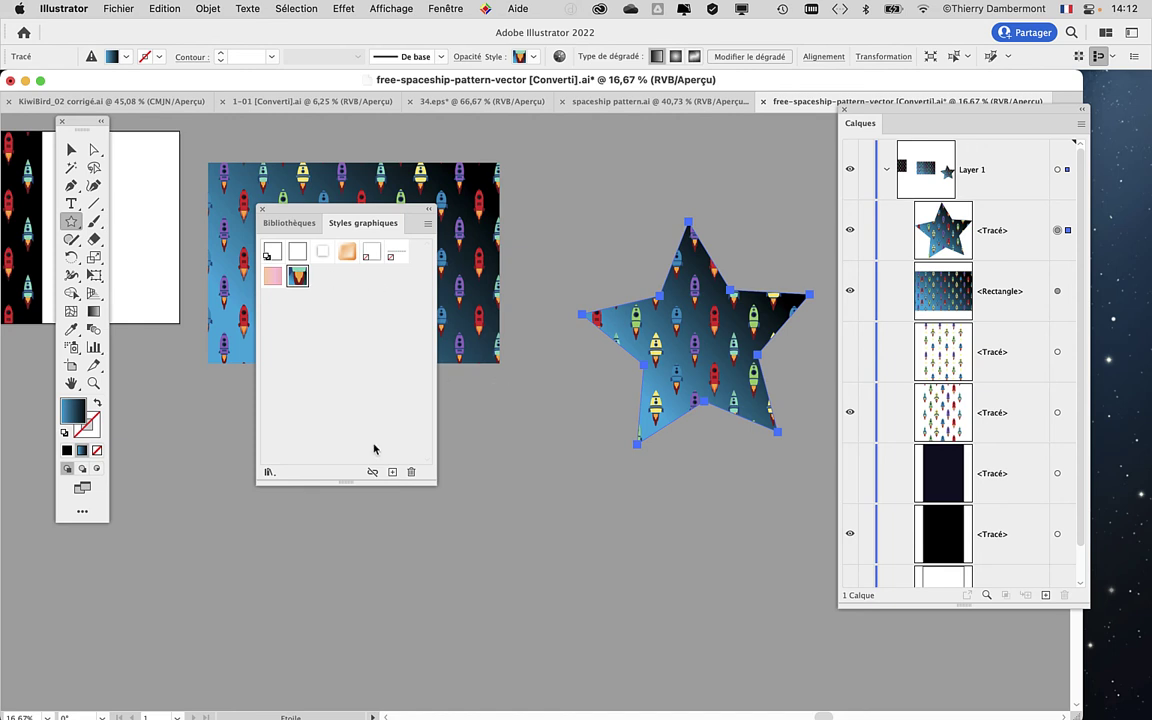
# - Draw a second, smaller star below and apply the rocket graphic style
pyautogui.moveTo(492, 452); pyautogui.dragTo(591, 504)
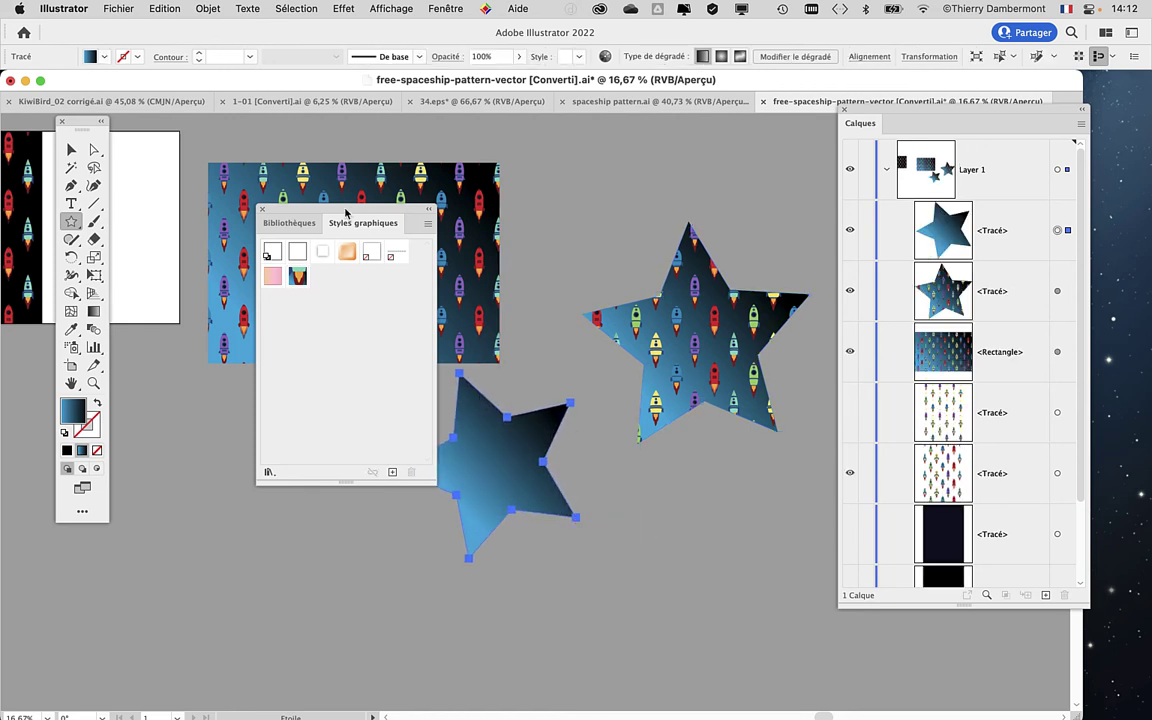
pyautogui.moveTo(346, 212); pyautogui.dragTo(266, 186)
pyautogui.click(218, 256)
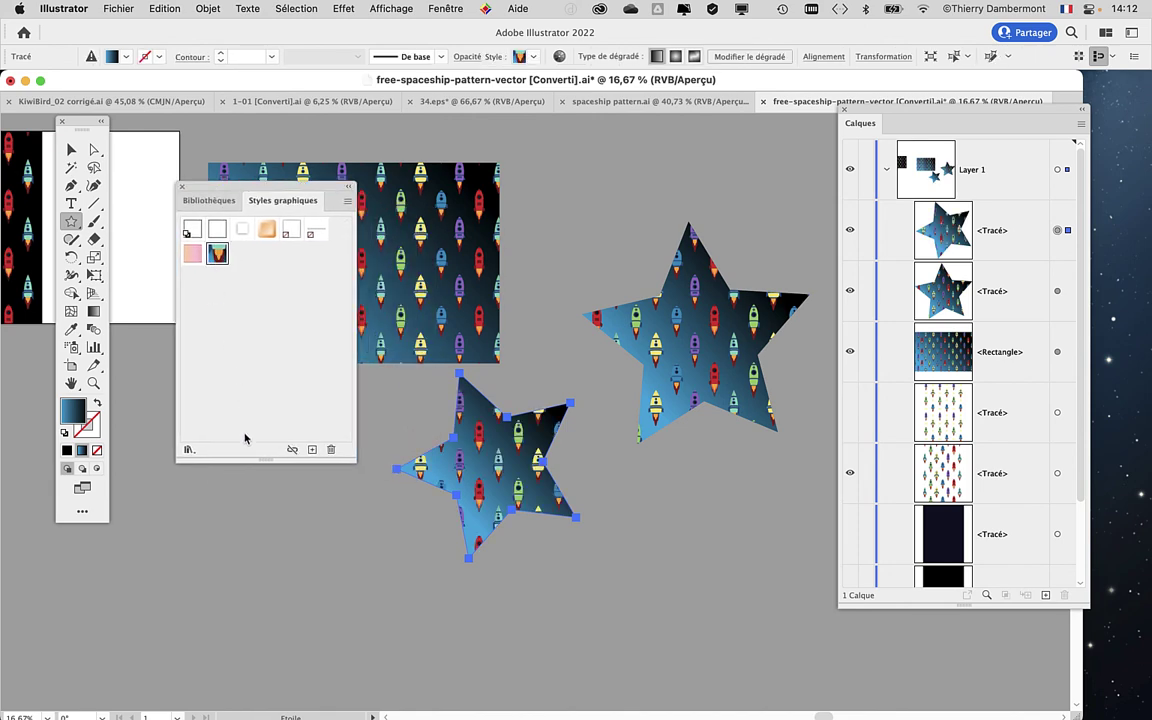